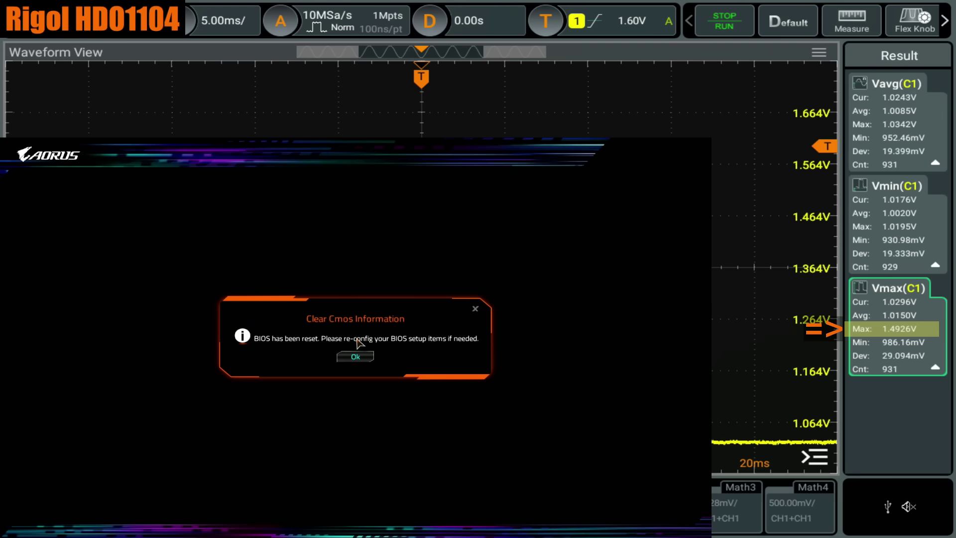
Step: Dismiss the CMOS reset notice, enter Advanced Mode and review the Intel Default Settings choices, keeping Extreme
click(355, 356)
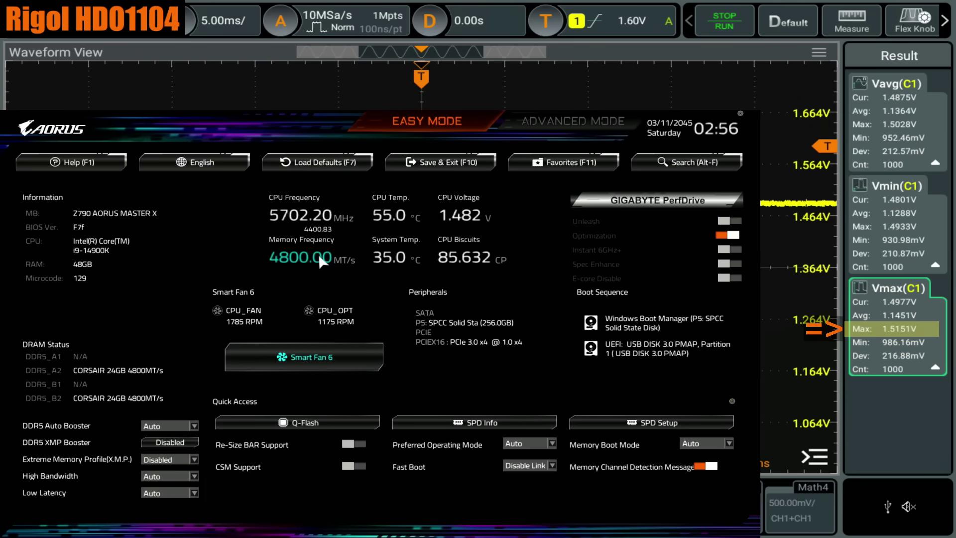
key(F2)
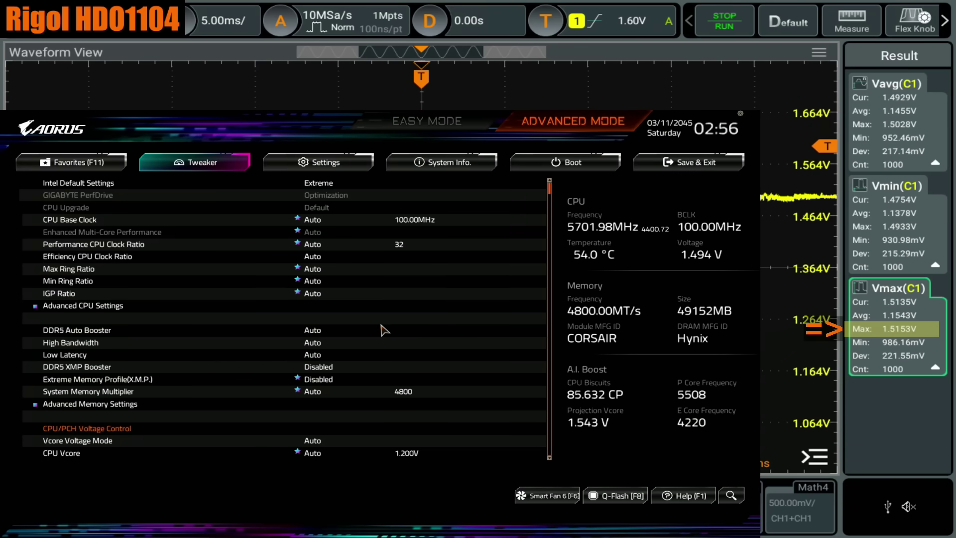
key(Return)
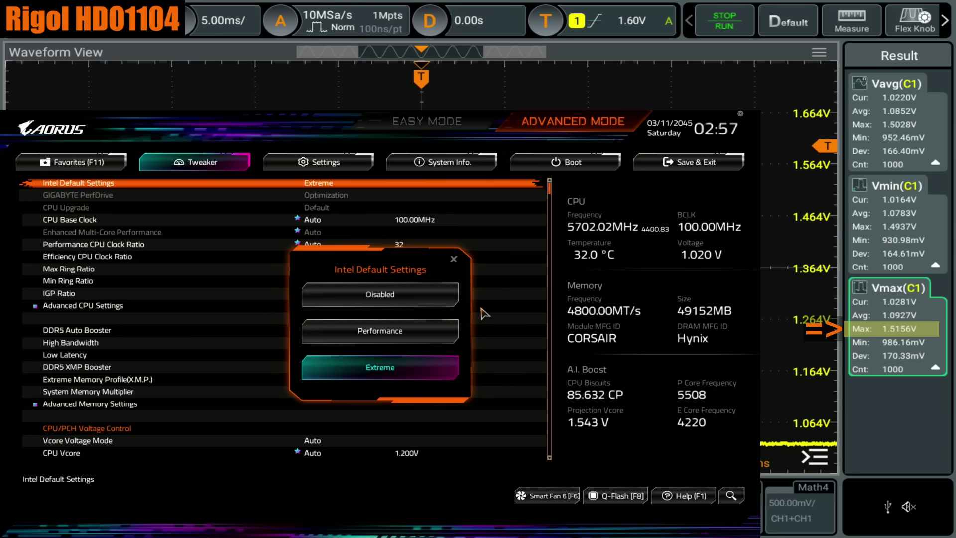
key(Return)
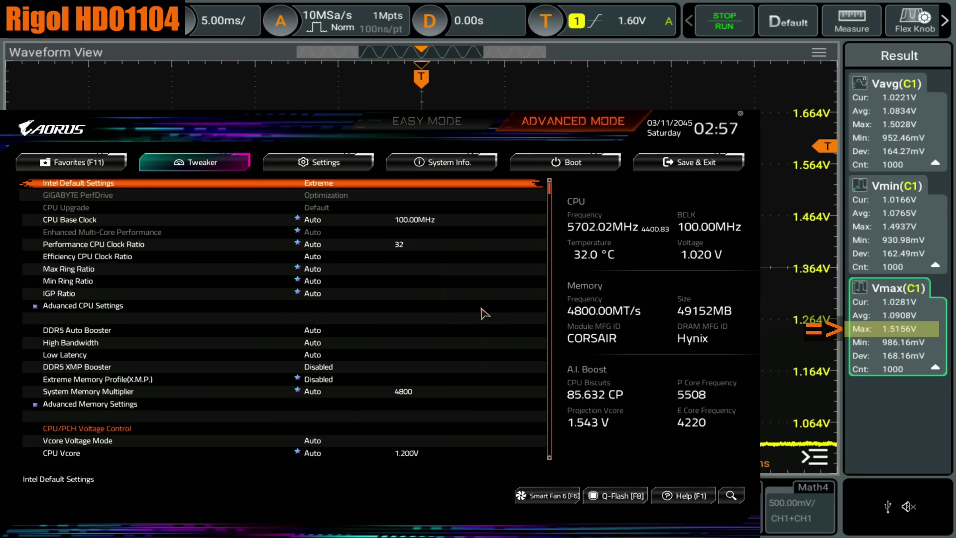
Step: Open the Advanced Voltage Settings page from the CPU/PCH voltage section of the Tweaker settings
key(Down)
key(Down)
key(Down)
key(Down)
key(Down)
key(Down)
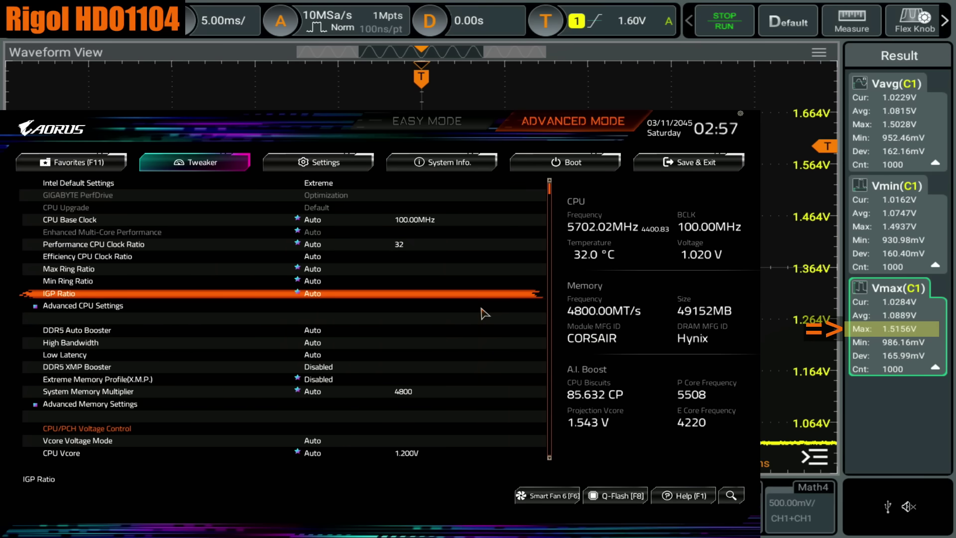
key(Down)
key(Down)
key(Down)
key(Down)
key(Down)
key(Down)
key(Page_Down)
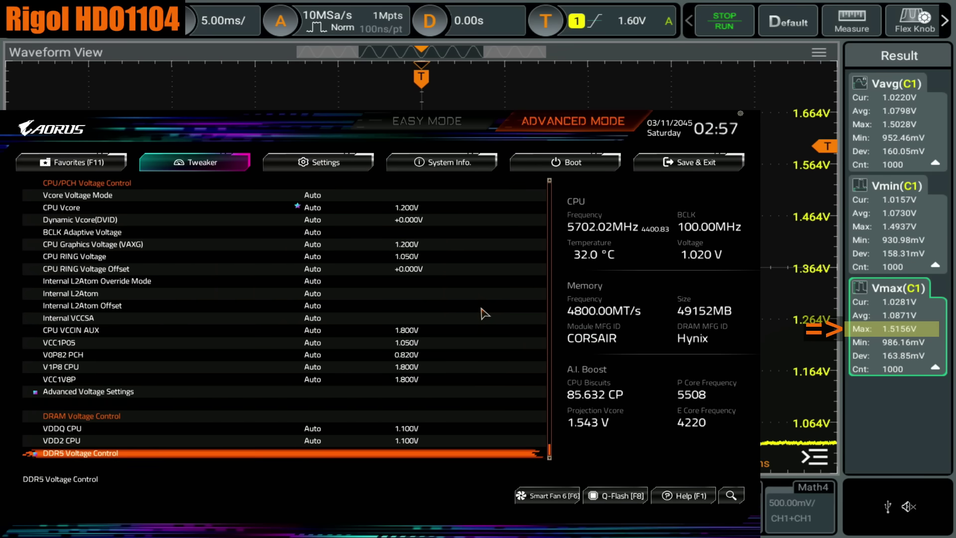
key(Up)
key(Up)
key(Up)
key(Return)
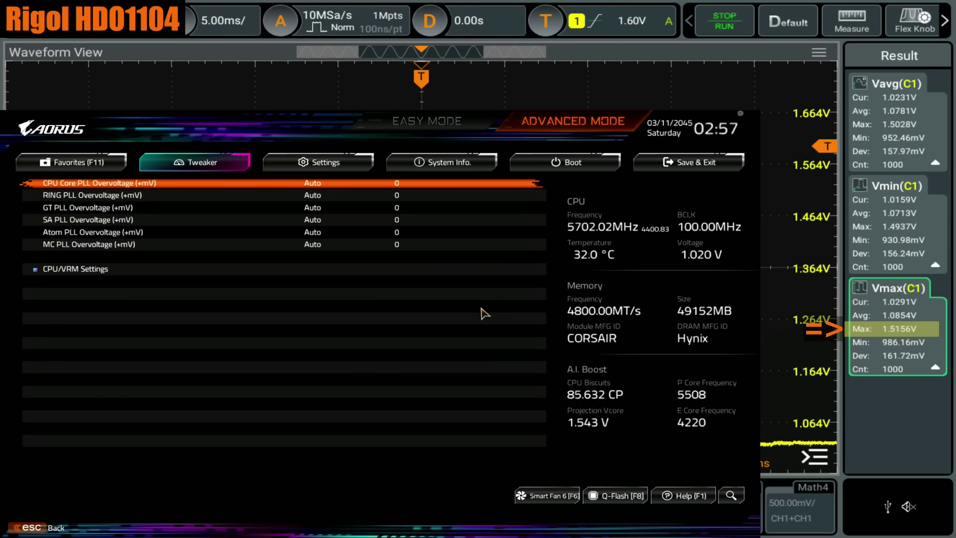
Step: Go into CPU/VRM Settings and open the Internal VR Control page
key(Up)
key(Return)
key(Return)
key(Escape)
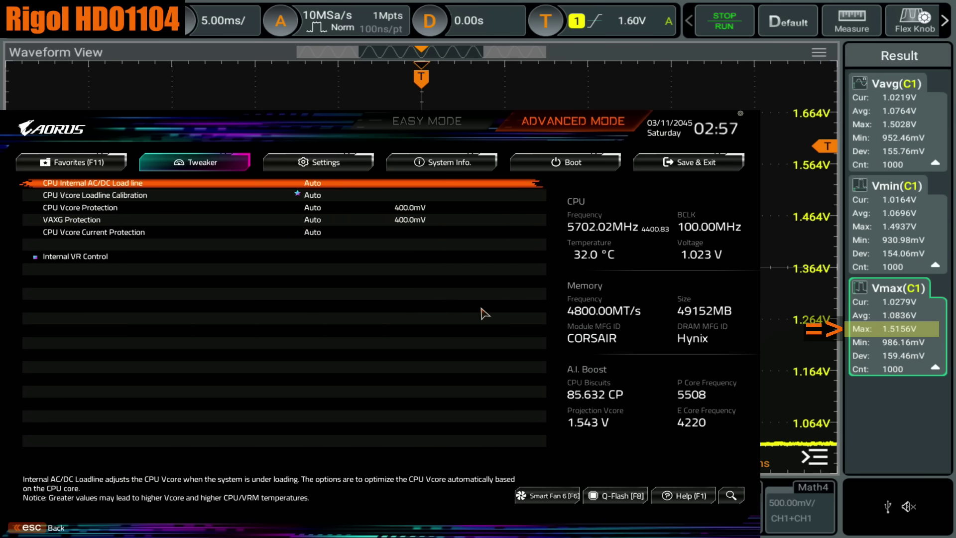
key(Up)
key(Return)
key(Down)
key(Up)
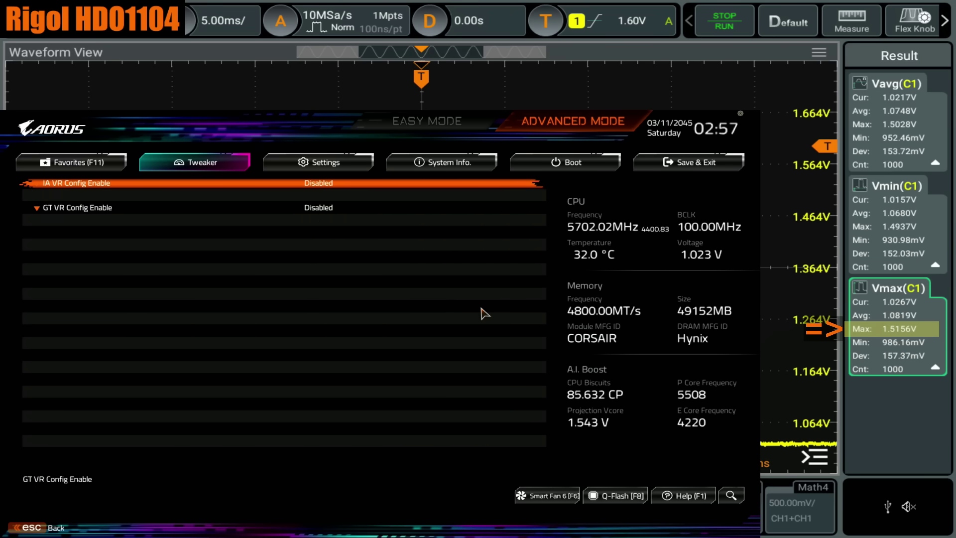
Step: Set IA VR Config Enable to Enabled to expose the IA voltage regulator options
key(Return)
key(Down)
key(Return)
key(Down)
key(Down)
key(Down)
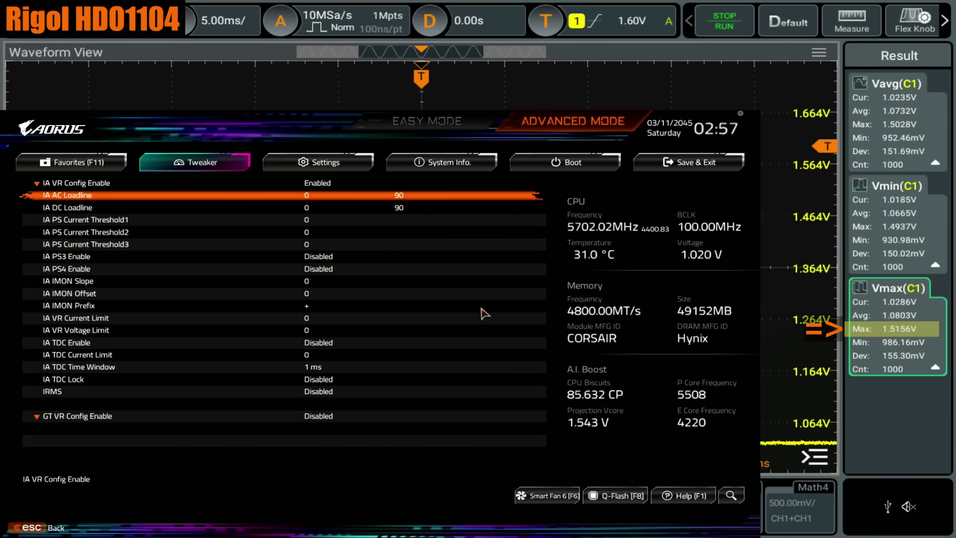
Step: Set the IA VR Voltage Limit to 1400
key(Down)
key(Down)
key(Down)
key(Down)
key(Down)
key(Down)
key(Down)
key(Down)
key(Down)
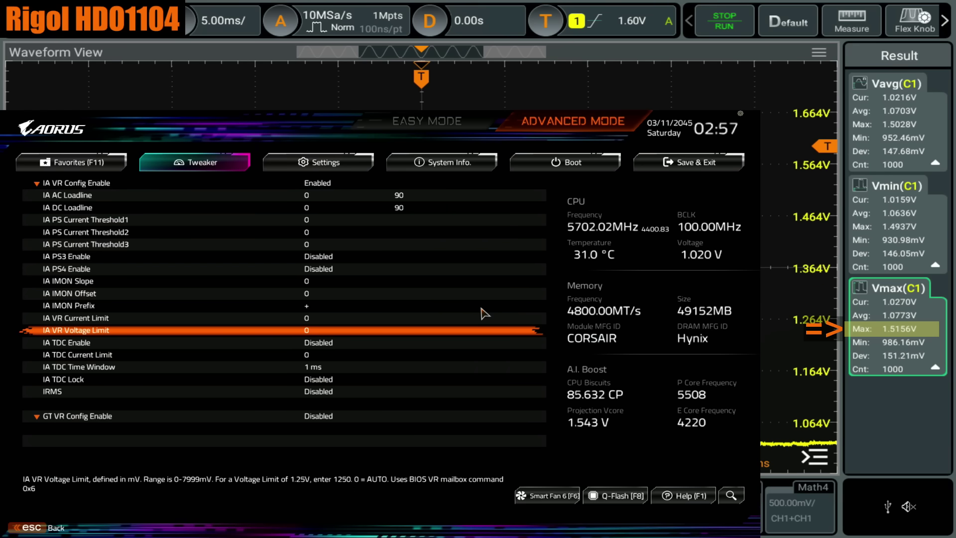
text(1400)
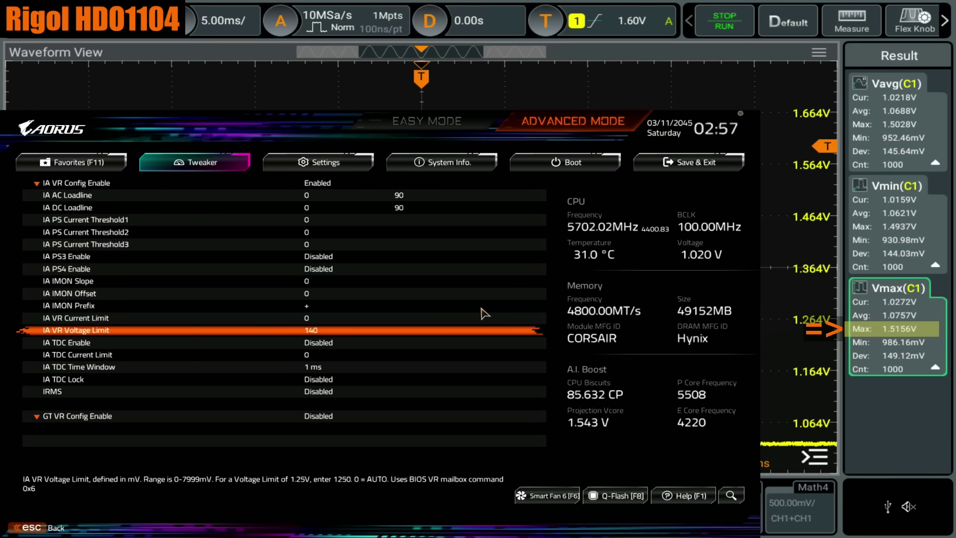
key(Up)
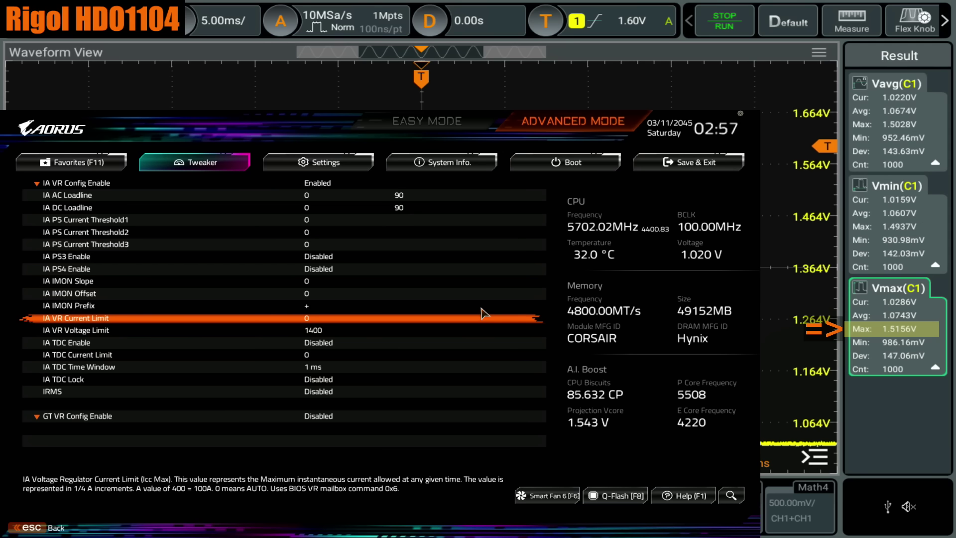
key(Down)
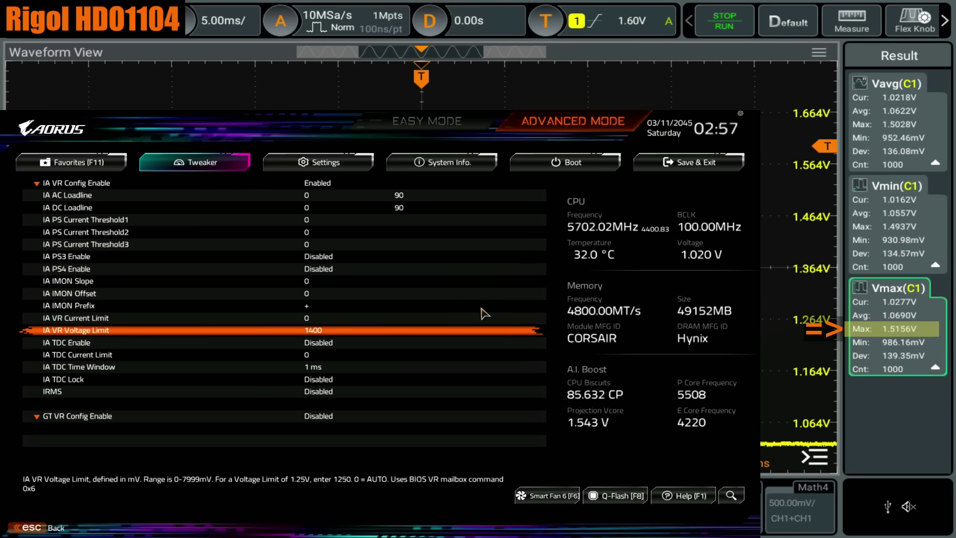
Step: Reset the IA VR Voltage Limit to 0 and set IA VR Config Enable back to Disabled
text(0)
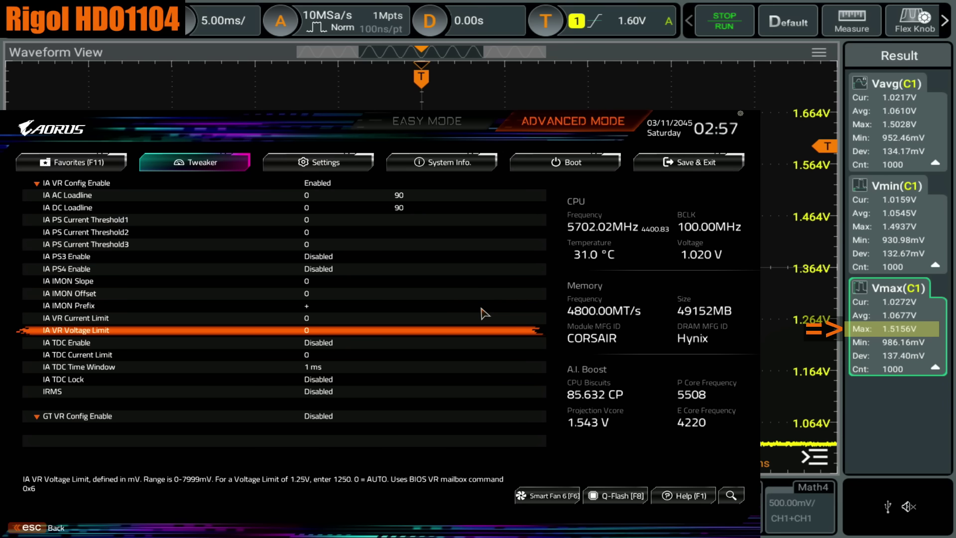
key(Up)
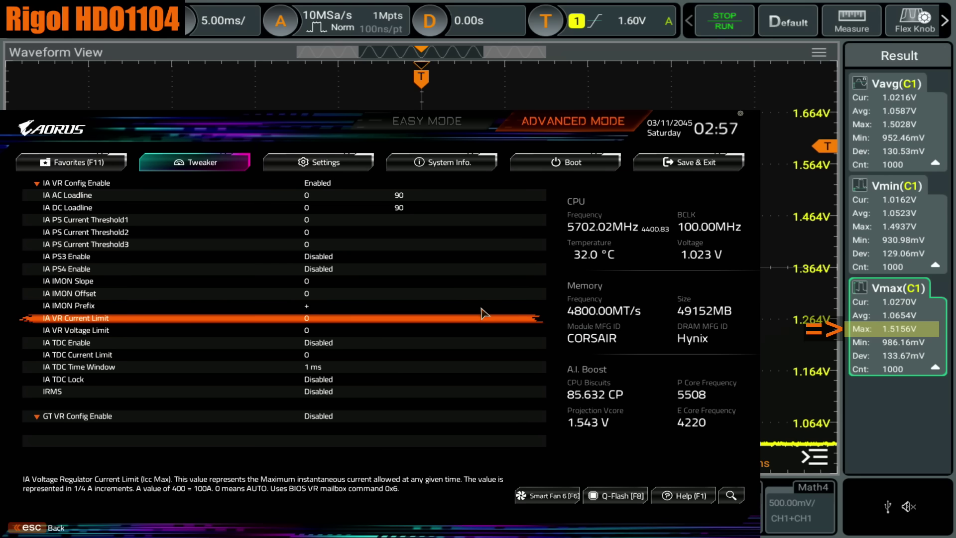
key(Home)
key(Return)
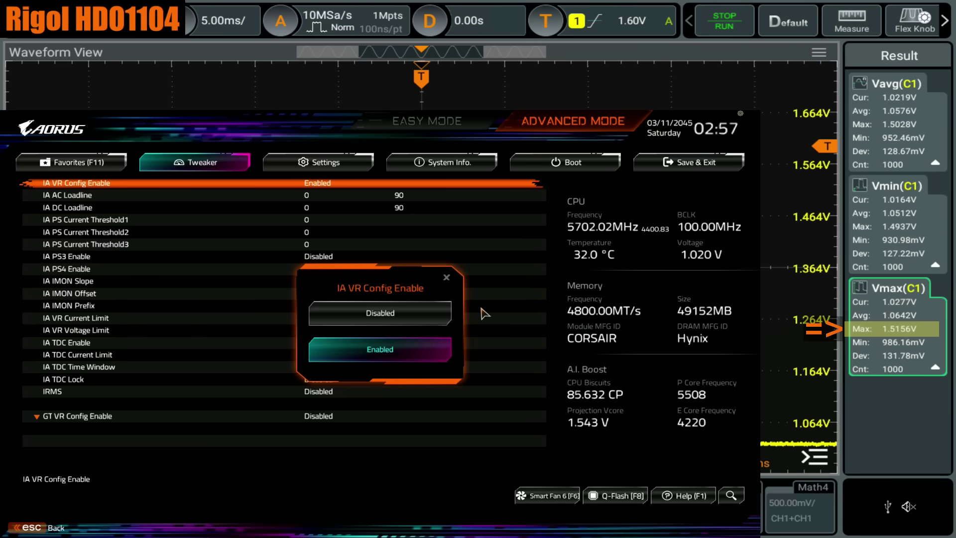
key(Up)
key(Return)
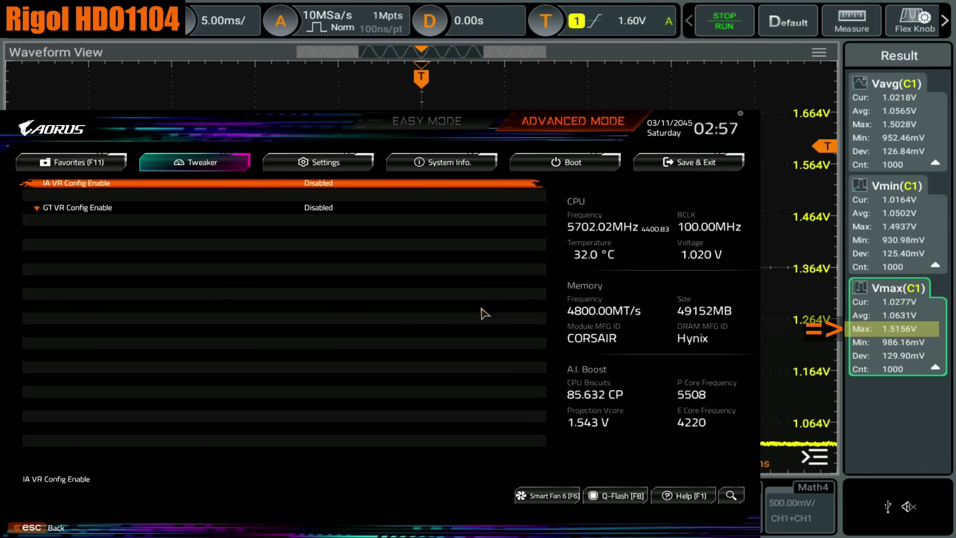
Step: Leave the VR and voltage subpages and return to Intel Default Settings on the main Tweaker page
key(Up)
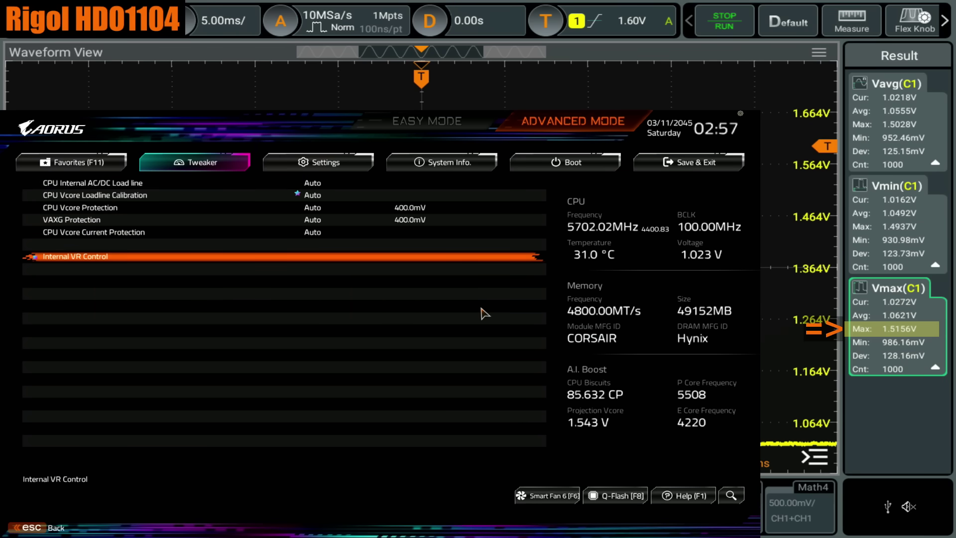
key(Up)
key(Escape)
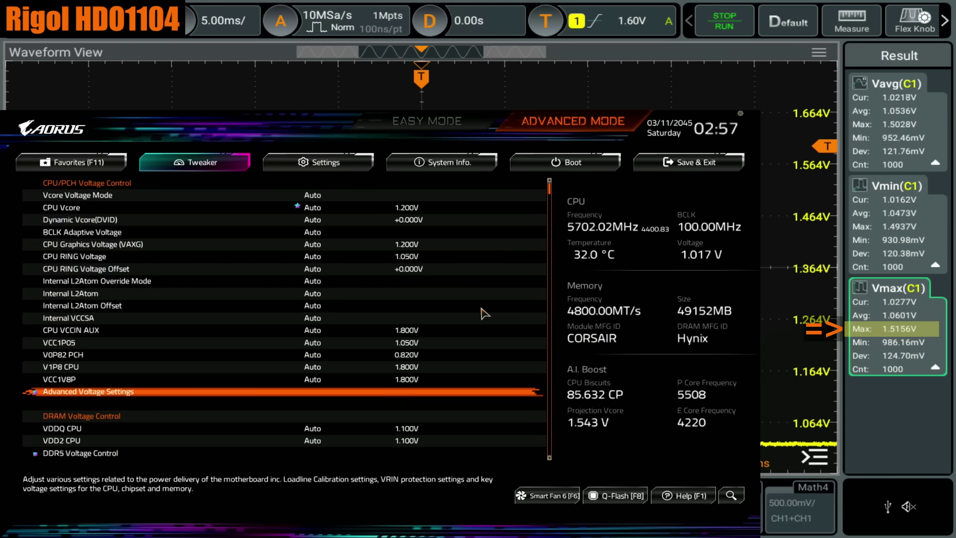
key(Home)
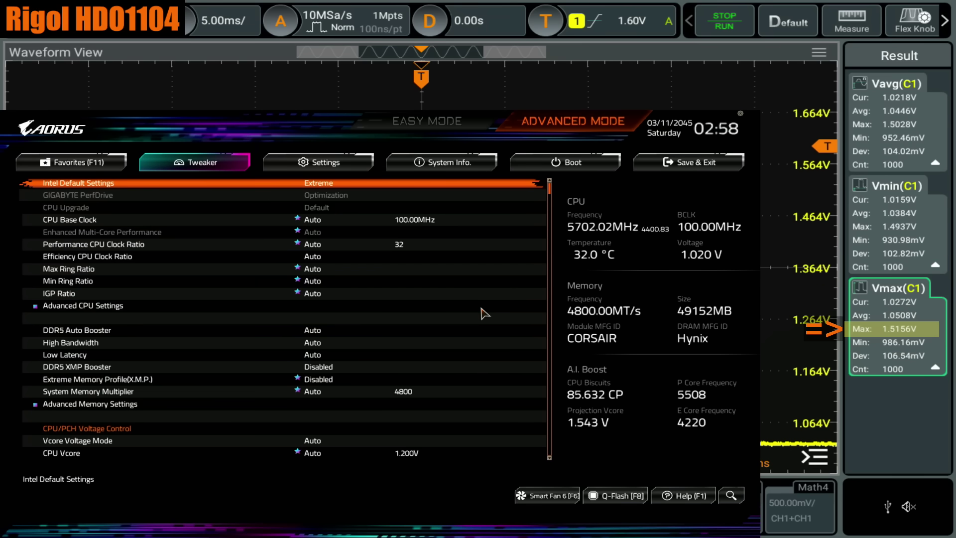
Step: Set Intel Default Settings to Disabled and choose to proceed further past the warranty warning
key(Return)
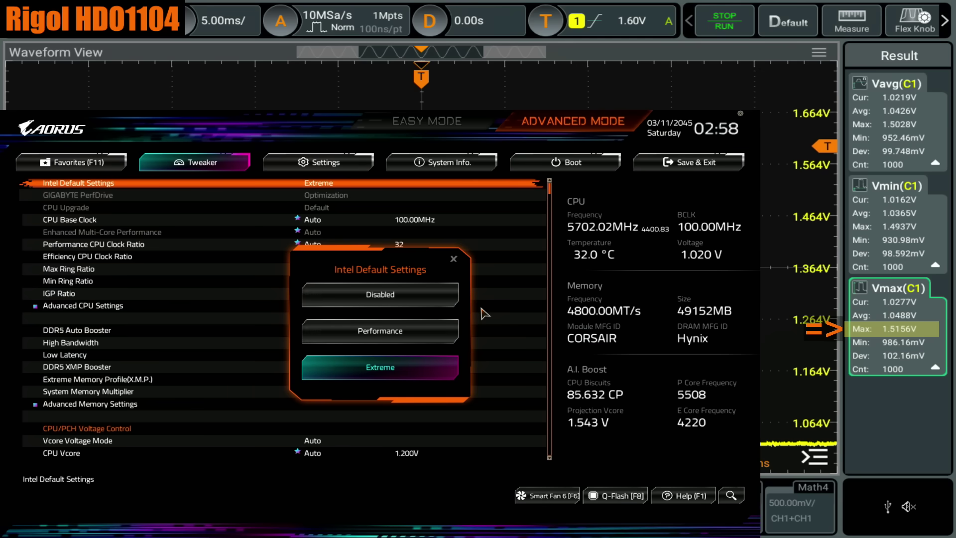
key(Return)
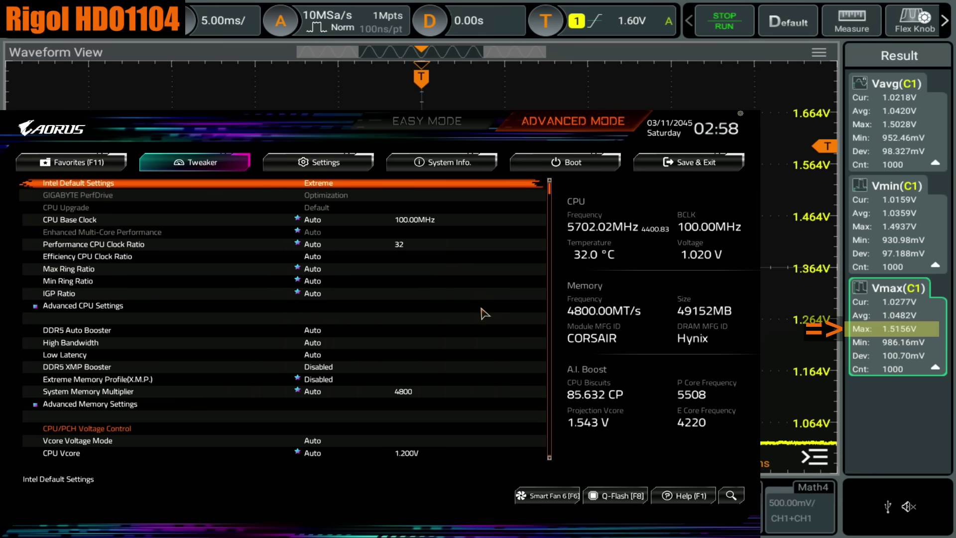
key(Return)
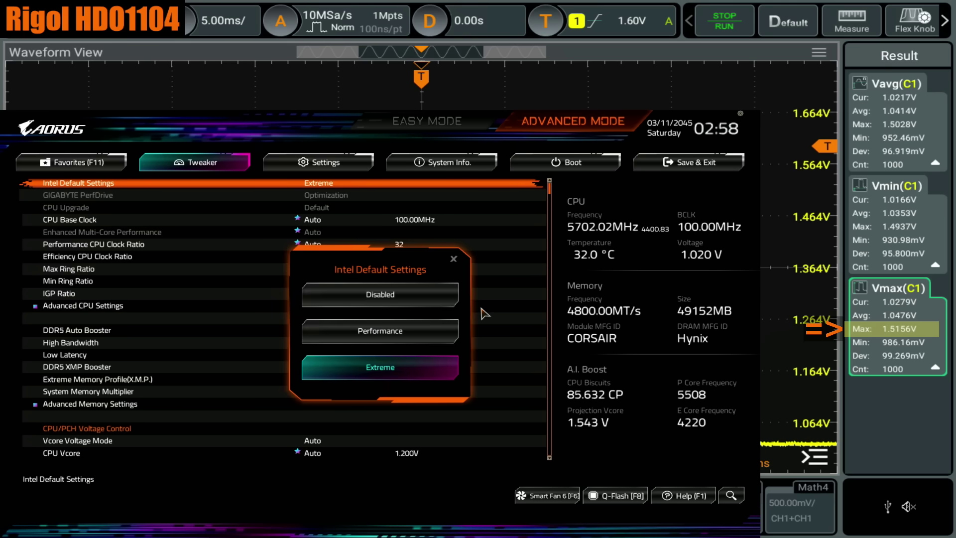
key(Up)
key(Up)
key(Return)
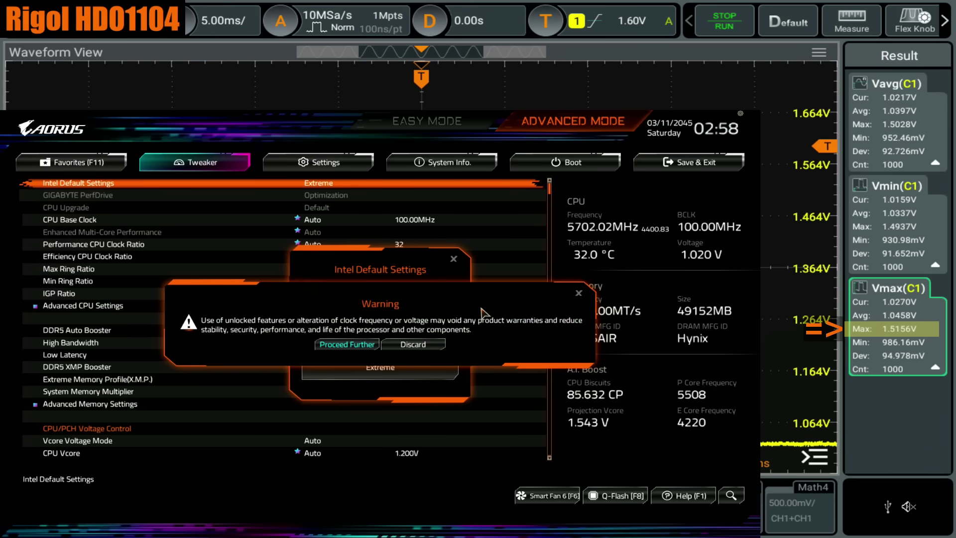
key(Return)
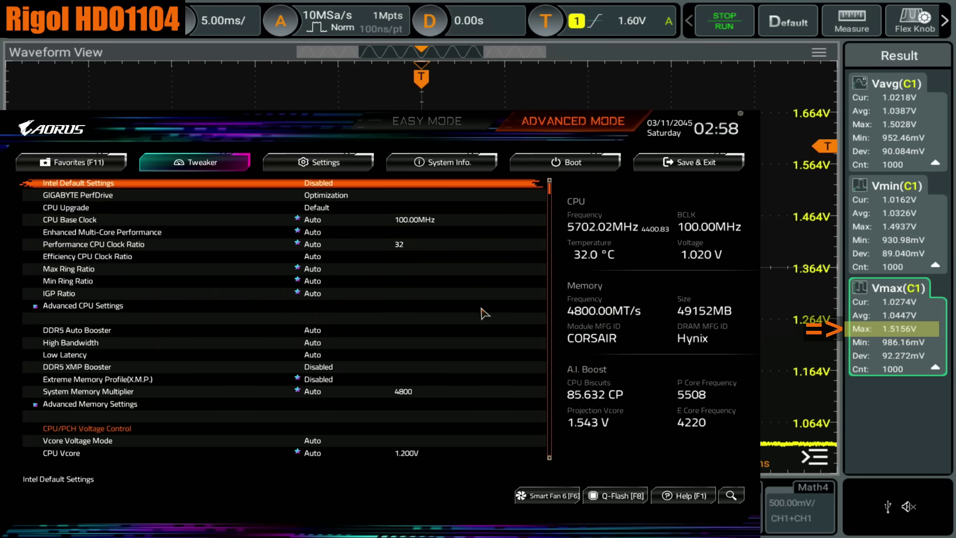
Step: Review the GIGABYTE PerfDrive and CPU Upgrade settings, then save the BIOS configuration and exit
key(Down)
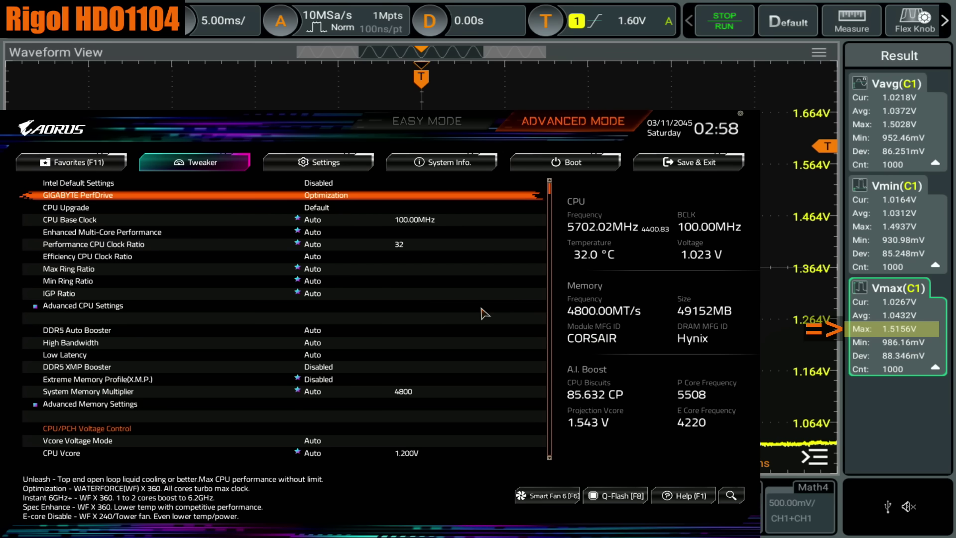
key(Down)
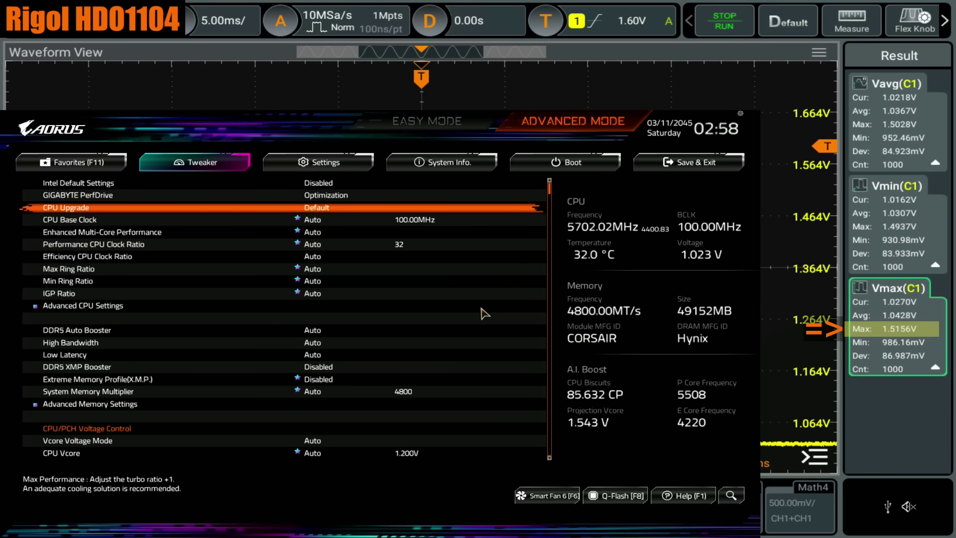
key(F10)
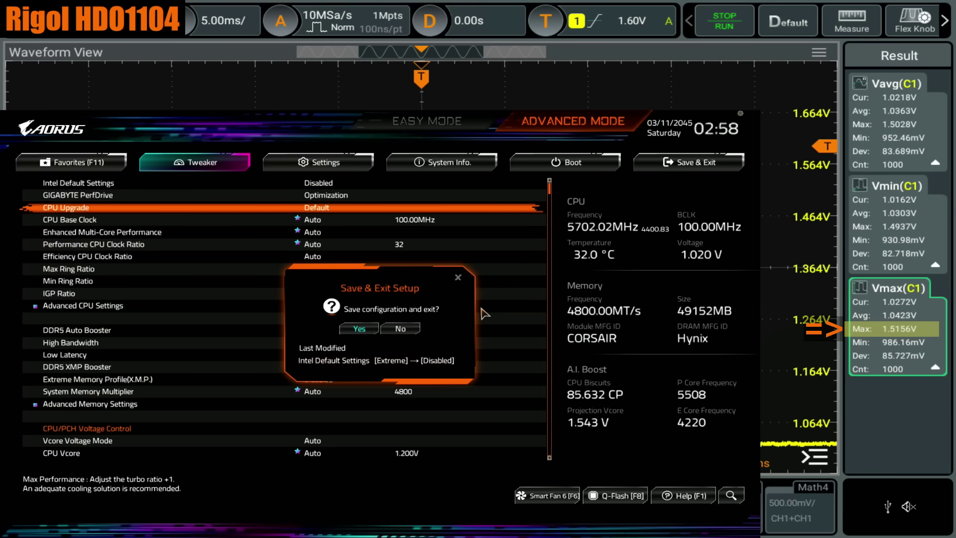
key(Return)
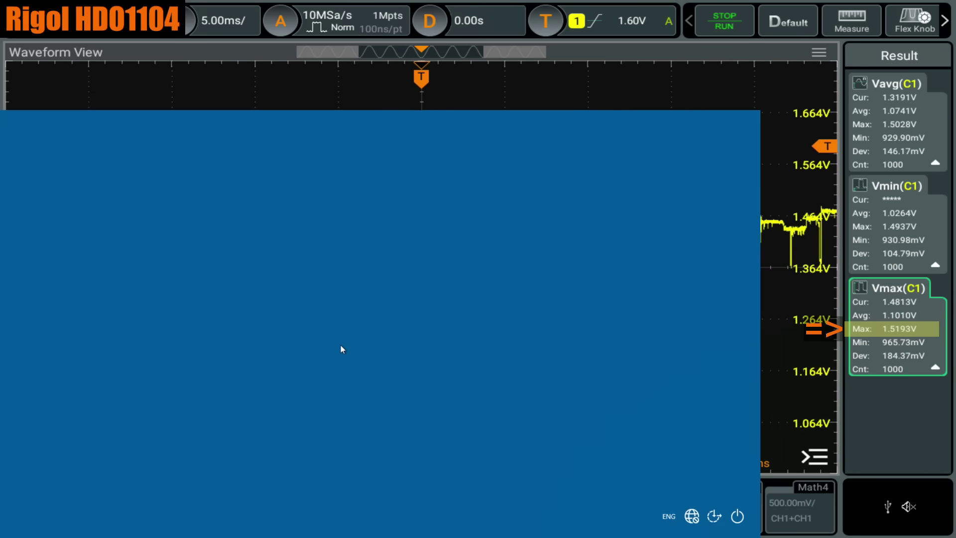
Step: Sign in to Windows after the reboot and open BenchMate from the desktop
click(339, 345)
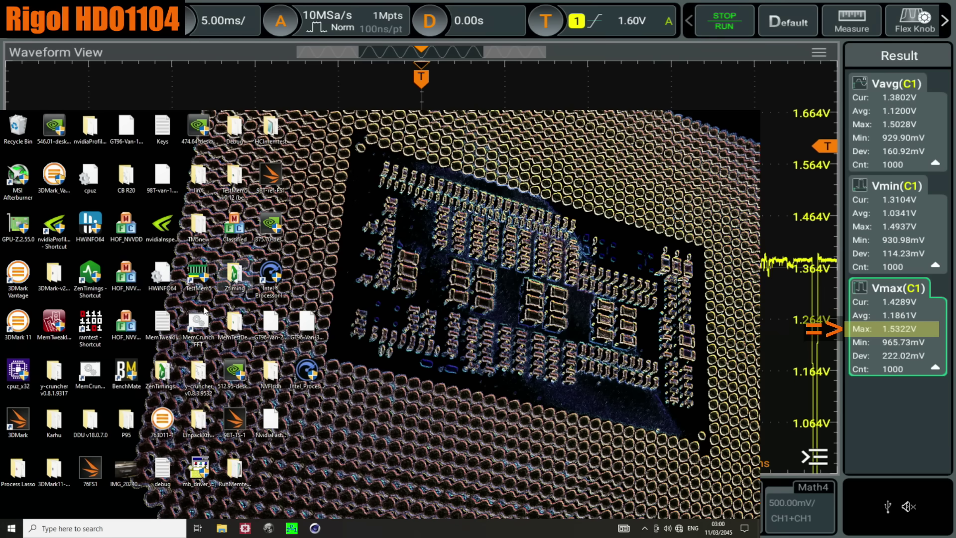
double_click(134, 374)
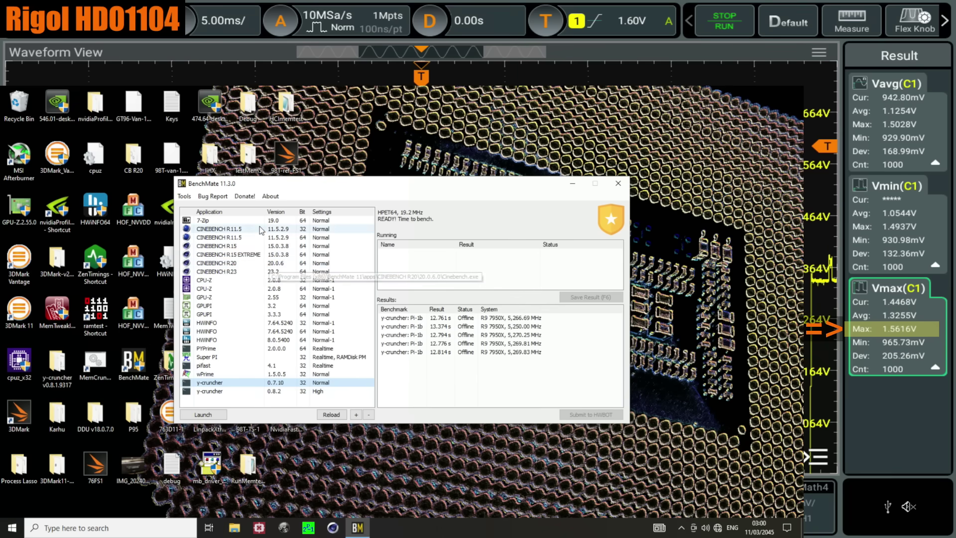
Step: Launch CINEBENCH R15 through BenchMate, restore its window to a smaller size and run the multi-core CPU test
double_click(243, 246)
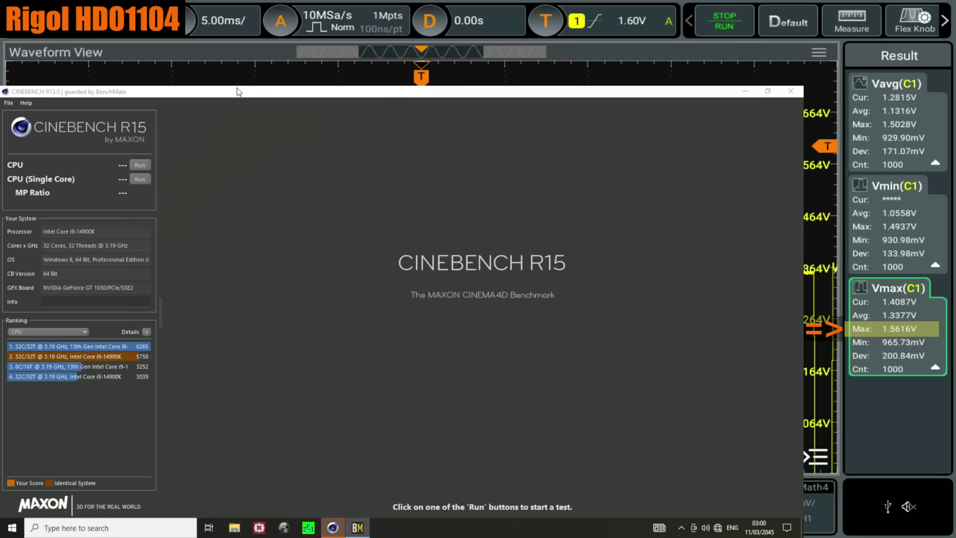
double_click(239, 91)
click(207, 213)
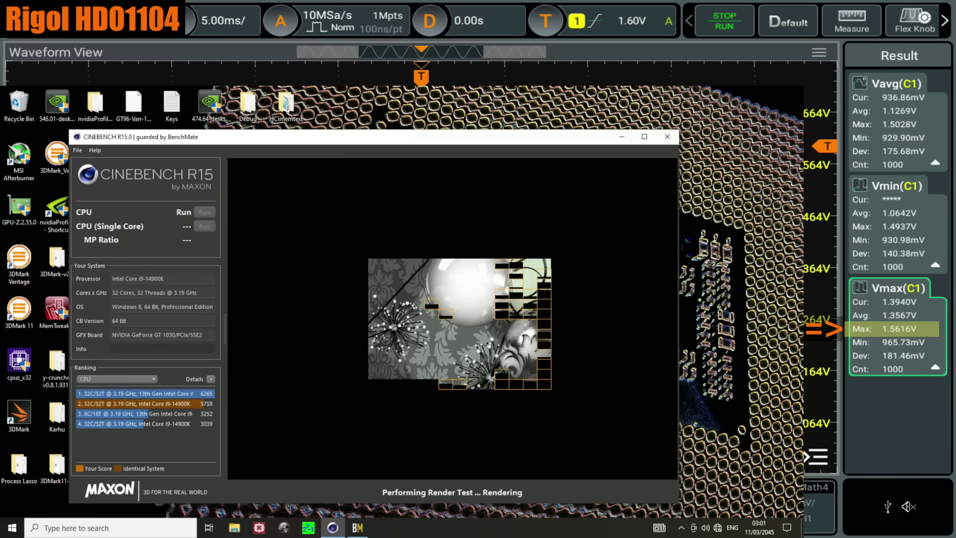
Step: End the CINEBENCH R15 process tree from the process details in Task Manager, then close Task Manager
key(ctrl+shift+Escape)
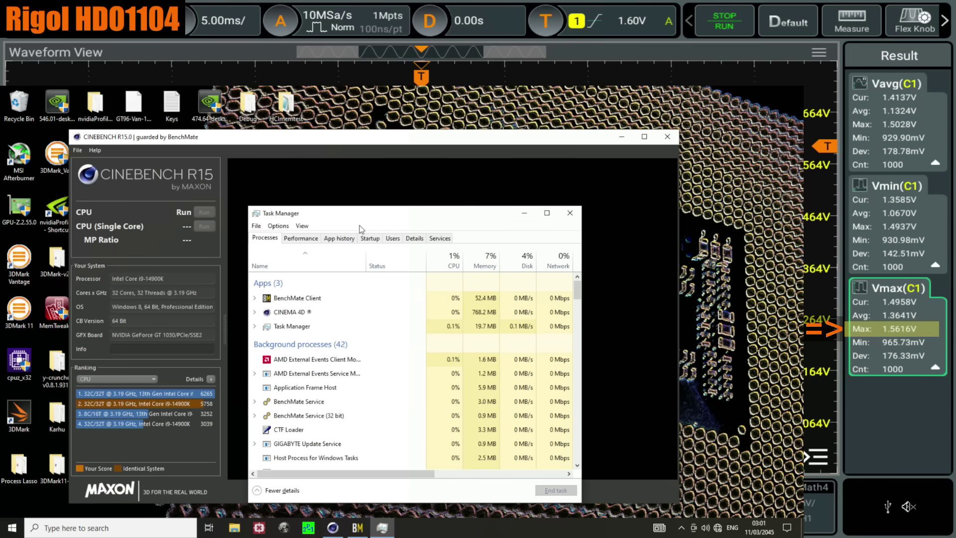
click(415, 238)
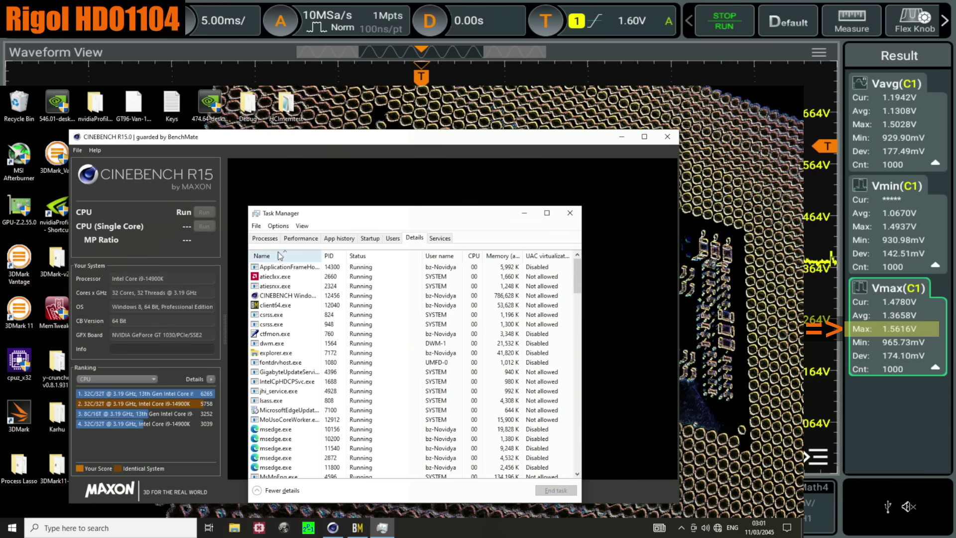
right_click(284, 296)
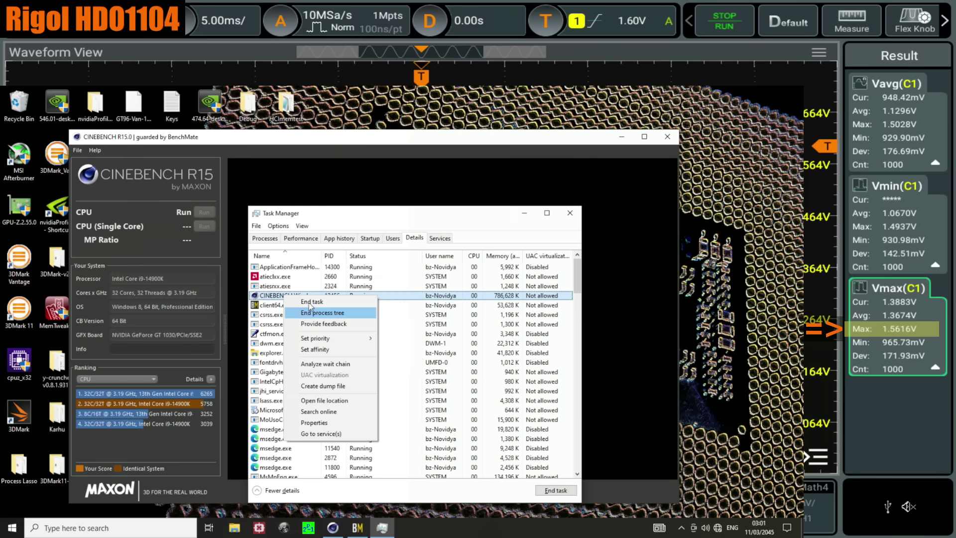
click(309, 313)
click(417, 326)
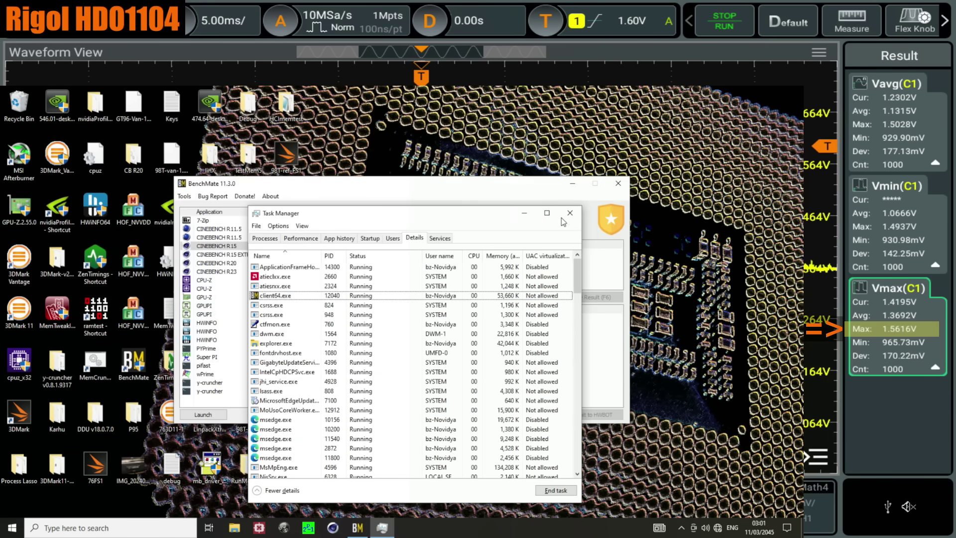
click(567, 214)
Step: Launch y-cruncher 0.7.10 from BenchMate and repeatedly start and stop the Pi-1b benchmark with all threads
double_click(257, 382)
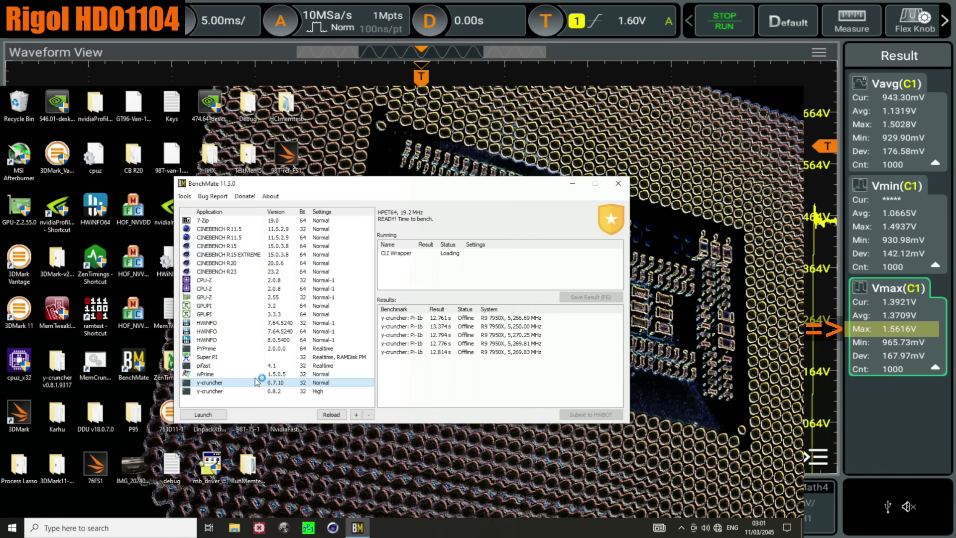
click(543, 222)
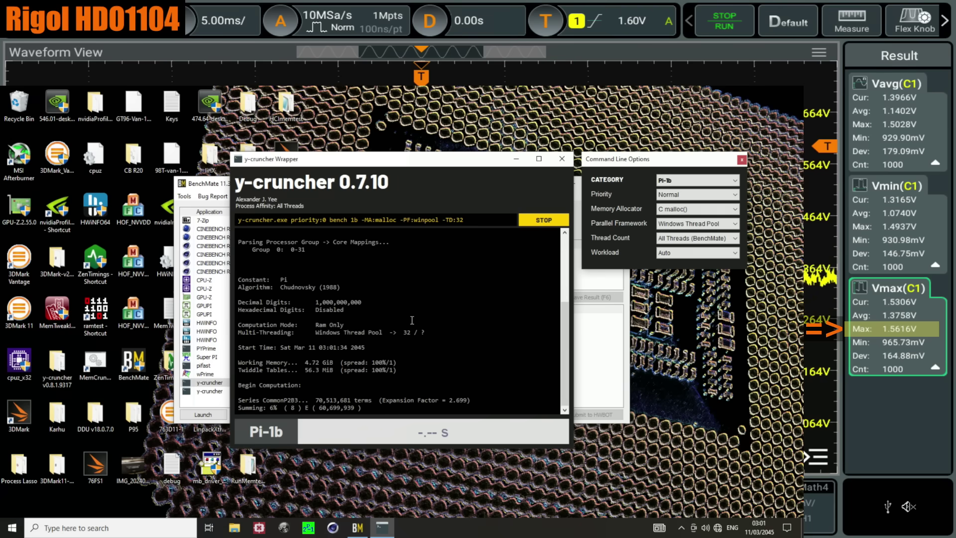
click(552, 221)
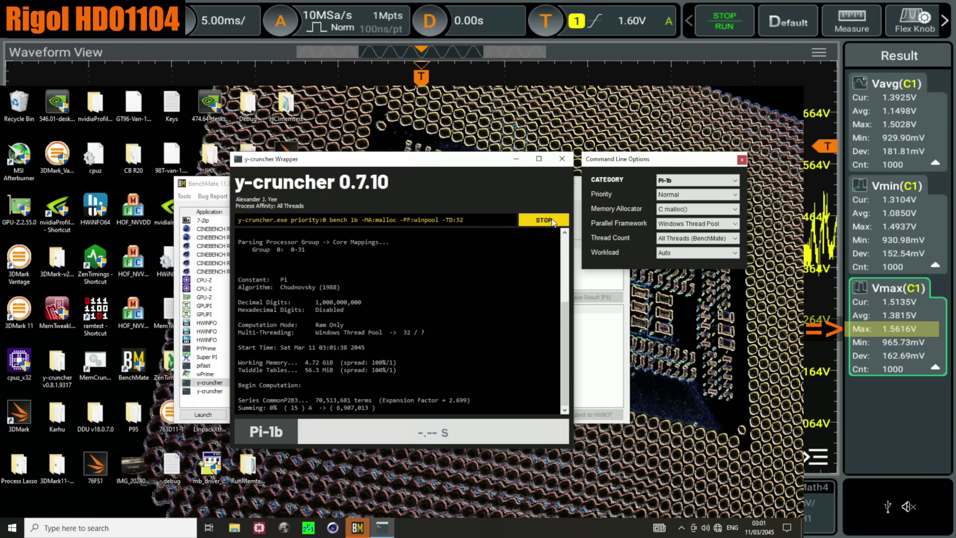
click(553, 220)
click(553, 220)
click(553, 220)
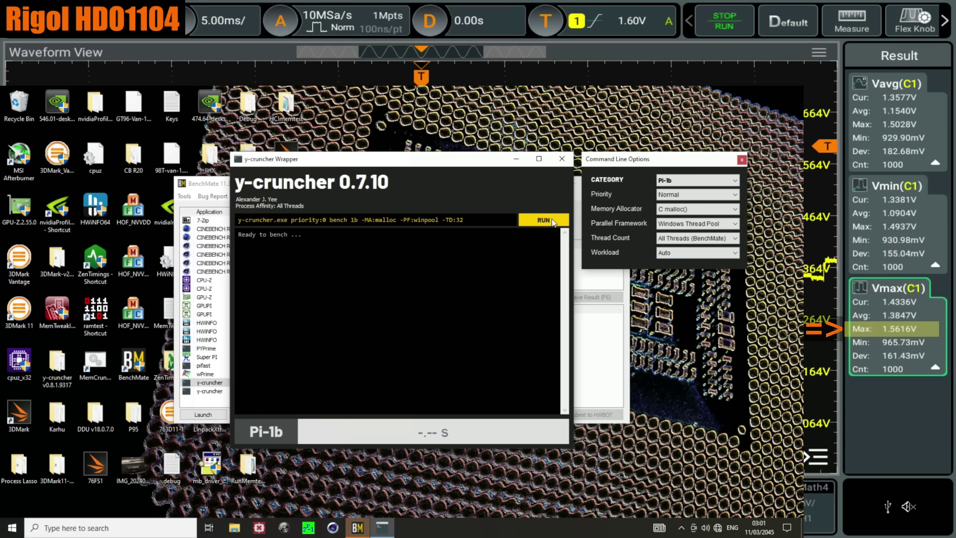
click(552, 220)
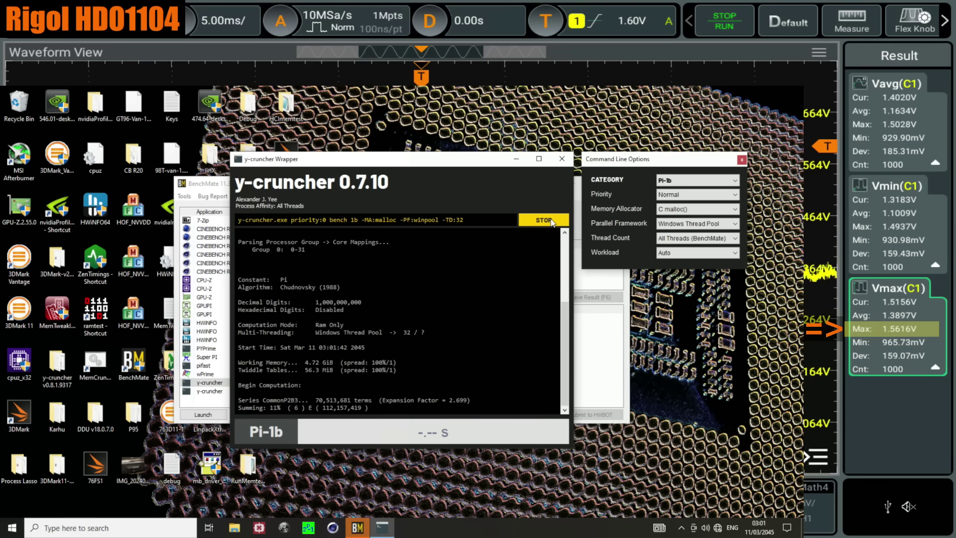
click(553, 220)
click(553, 220)
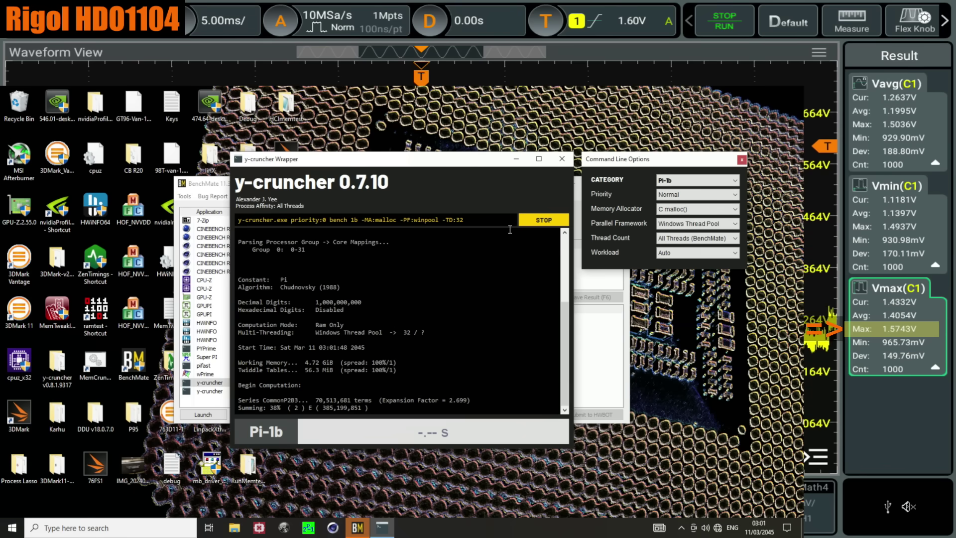
Step: Stop the running Pi-1b benchmark and close both y-cruncher and BenchMate
click(543, 220)
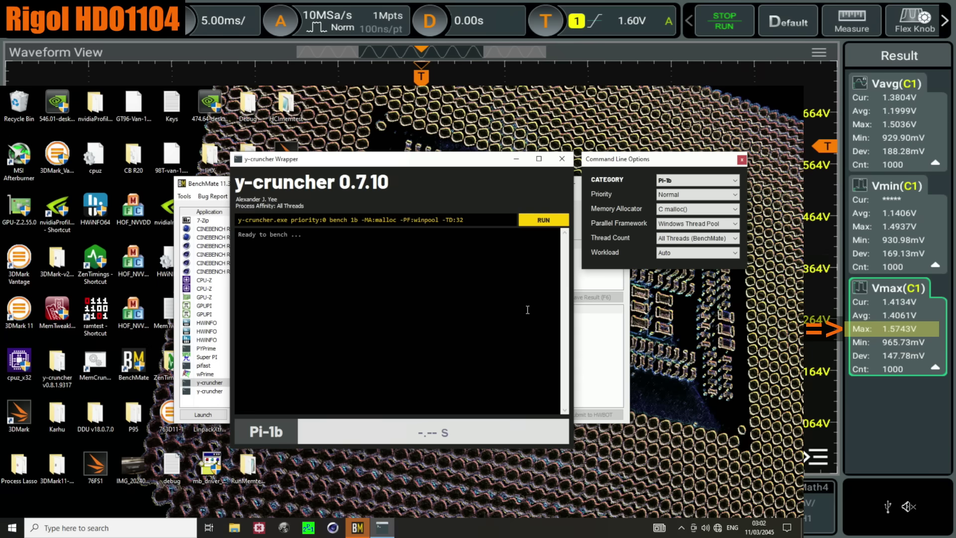
click(562, 157)
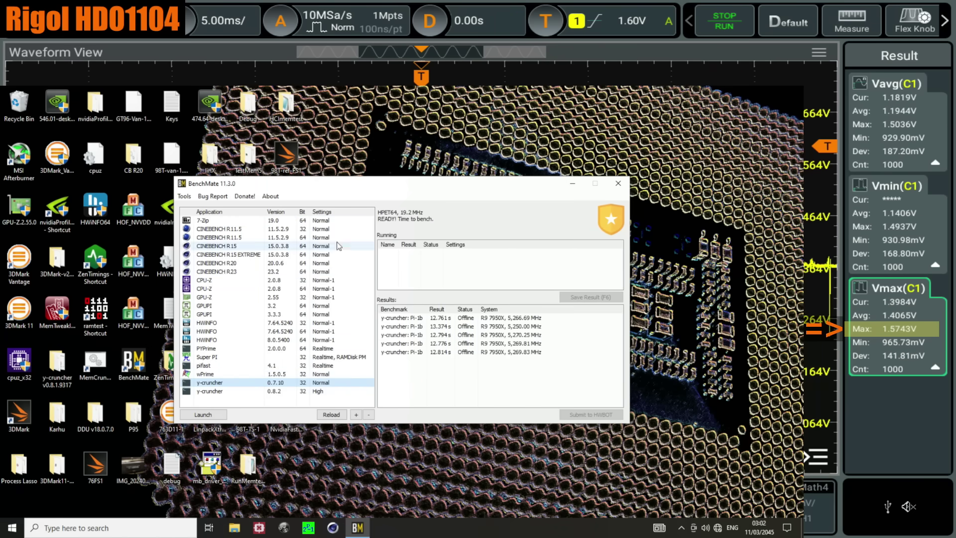
key(alt+F4)
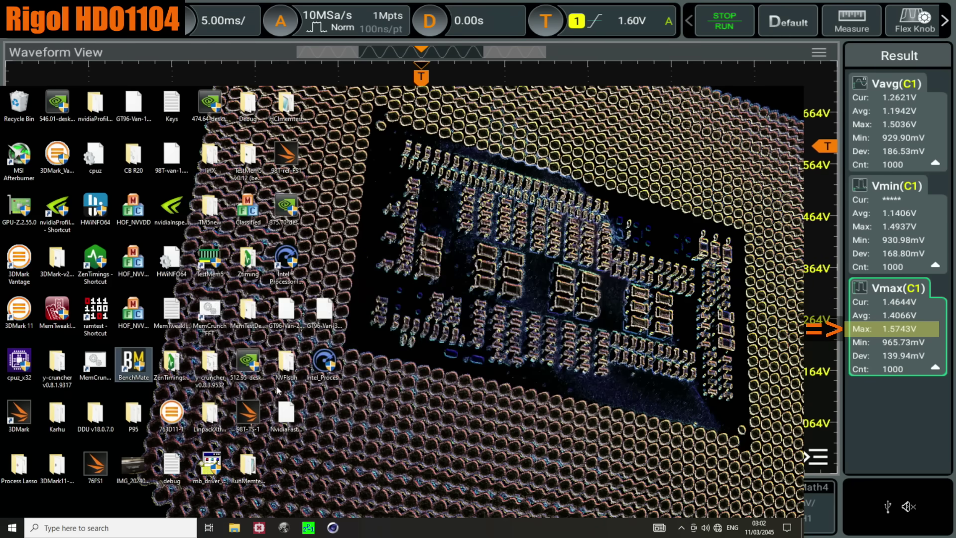
double_click(100, 225)
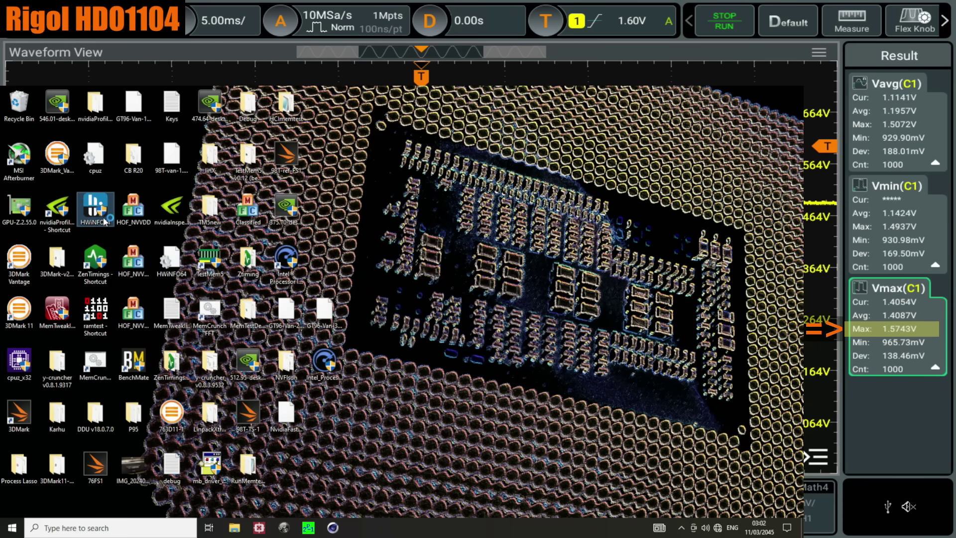
click(417, 333)
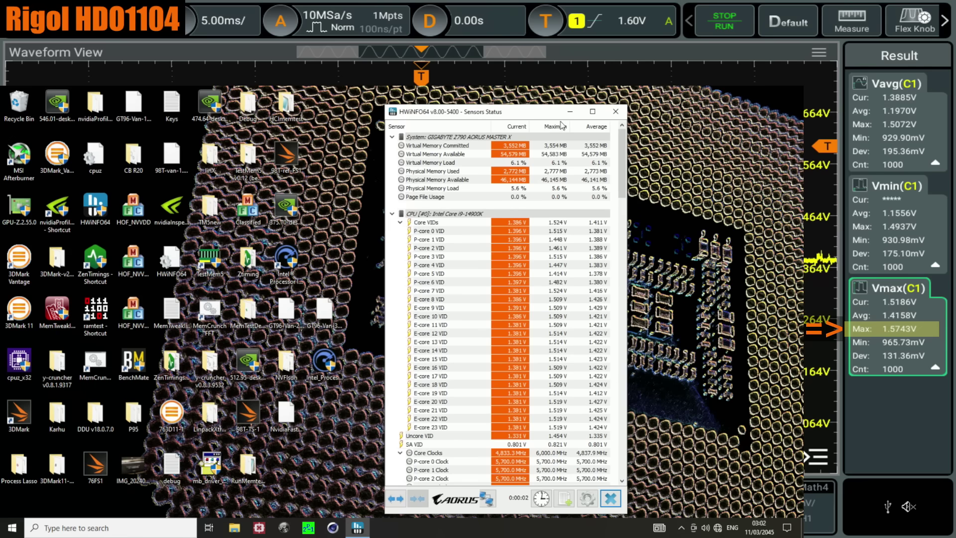
click(616, 111)
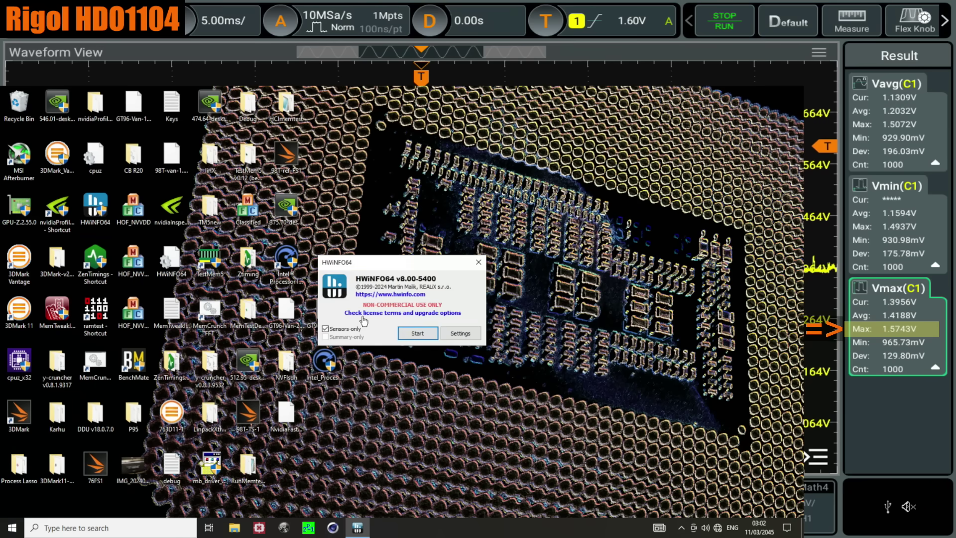
Step: Start HWiNFO64 with Sensors-only turned off, dismiss the system summary and expand Central Processor(s) to the Intel Core i9-14900K
click(424, 337)
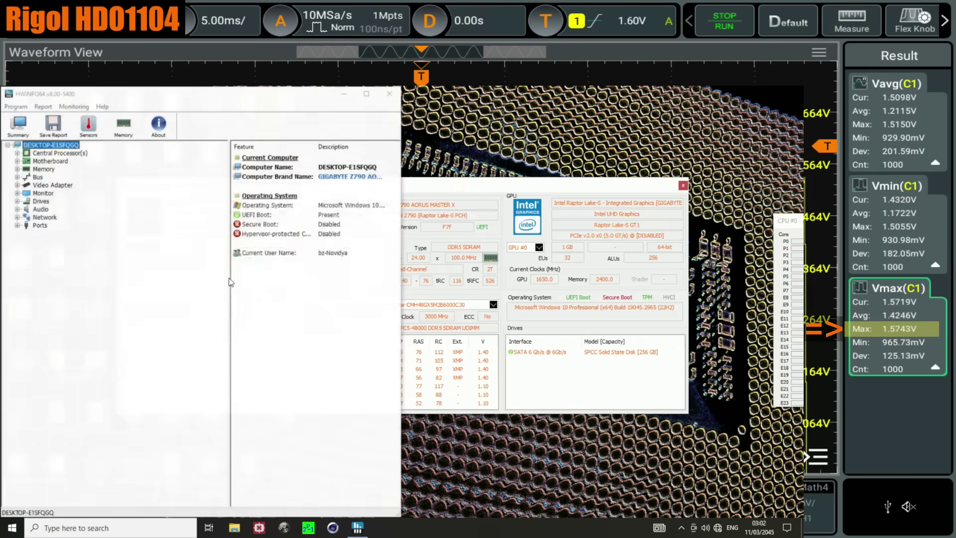
key(Escape)
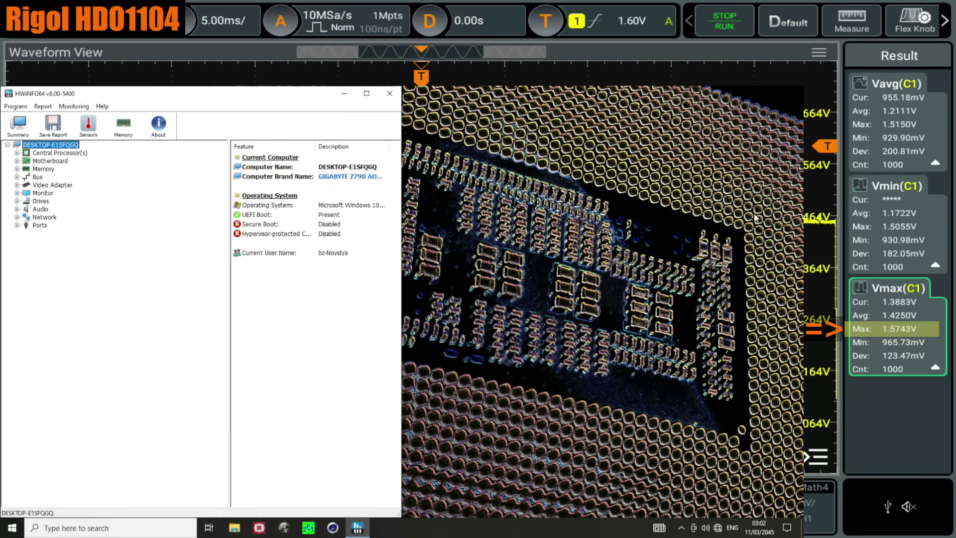
key(Down)
key(Right)
key(Down)
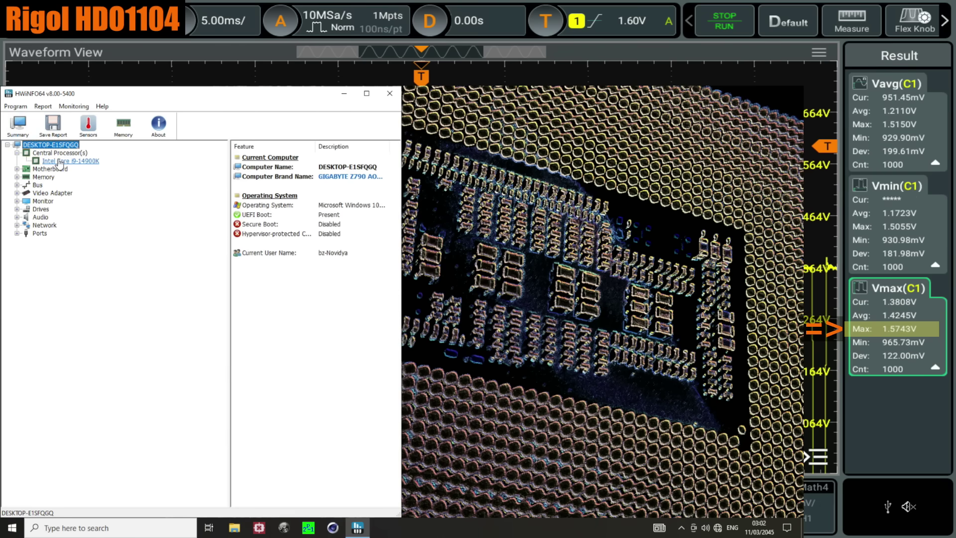
Step: Widen the HWiNFO64 window, examine the processor's overclocking details and IA Domain Loadline values, then close the program
scroll(314, 244, down, 6)
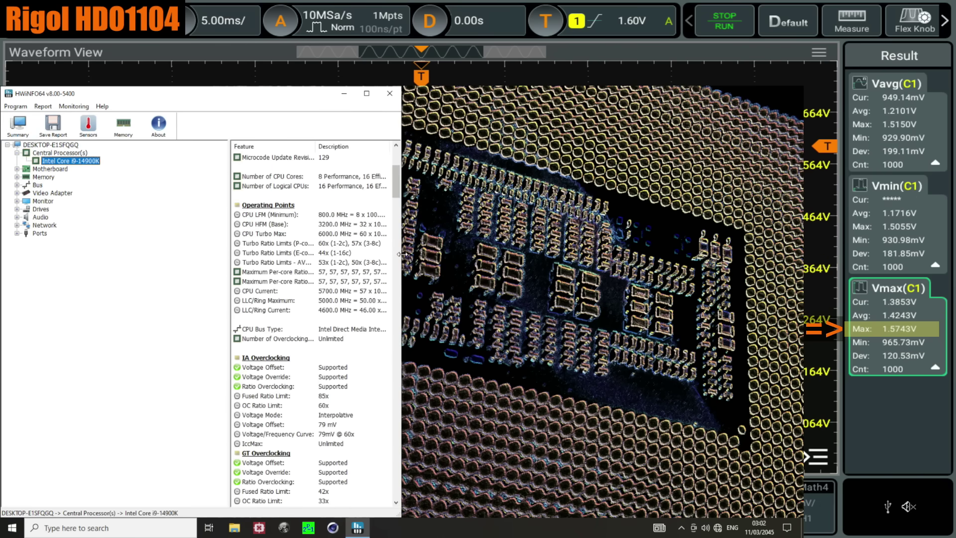
drag(405, 254, 521, 254)
scroll(372, 279, down, 13)
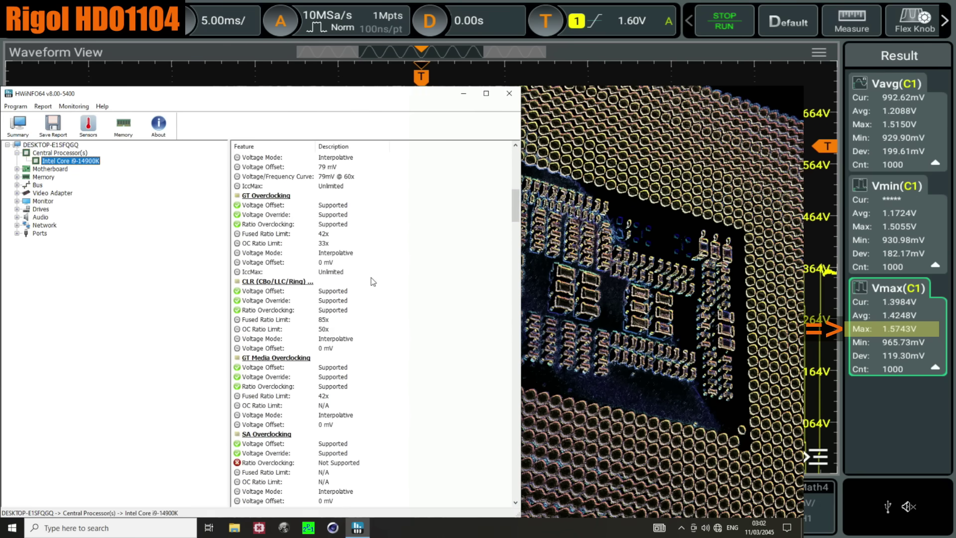
scroll(371, 282, down, 2)
click(316, 340)
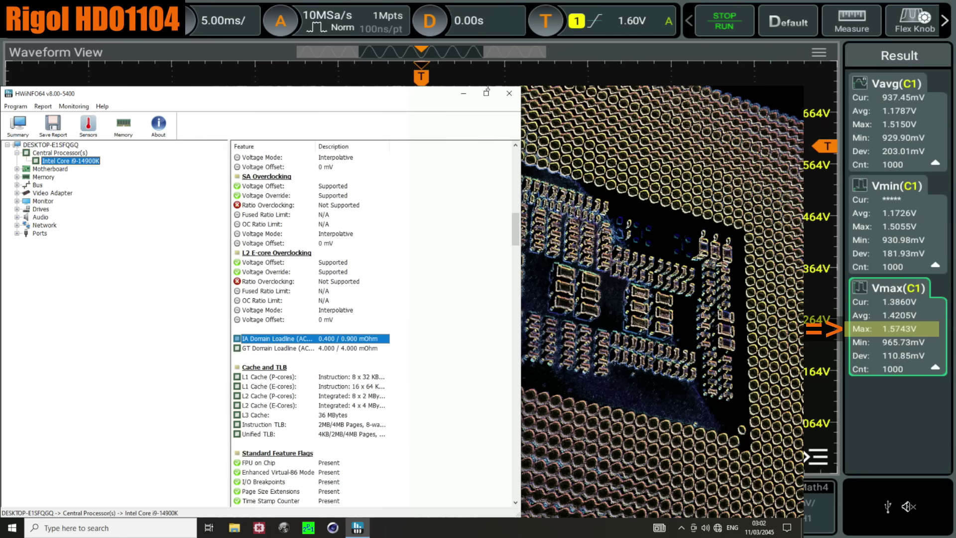
click(509, 93)
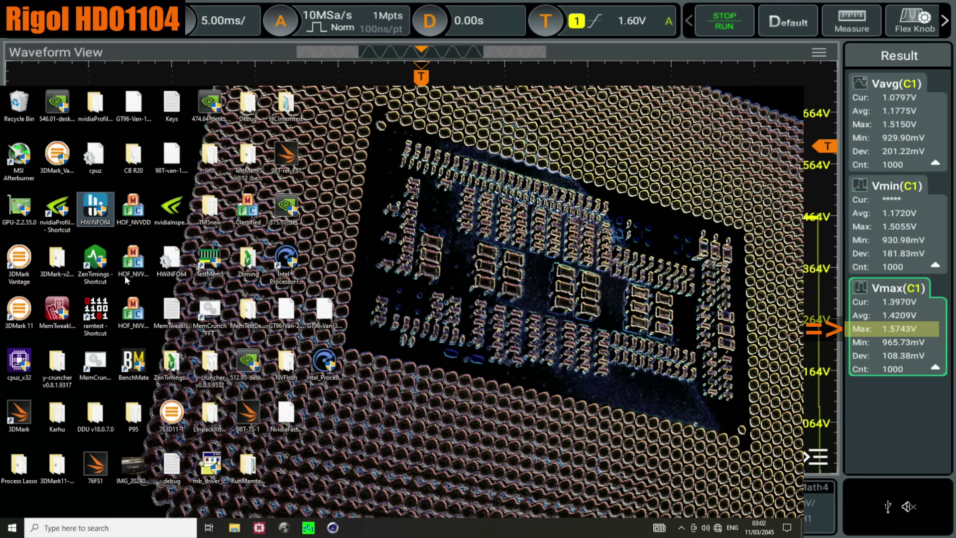
Step: Relaunch HWiNFO64 from the desktop to monitor the system sensors
click(171, 313)
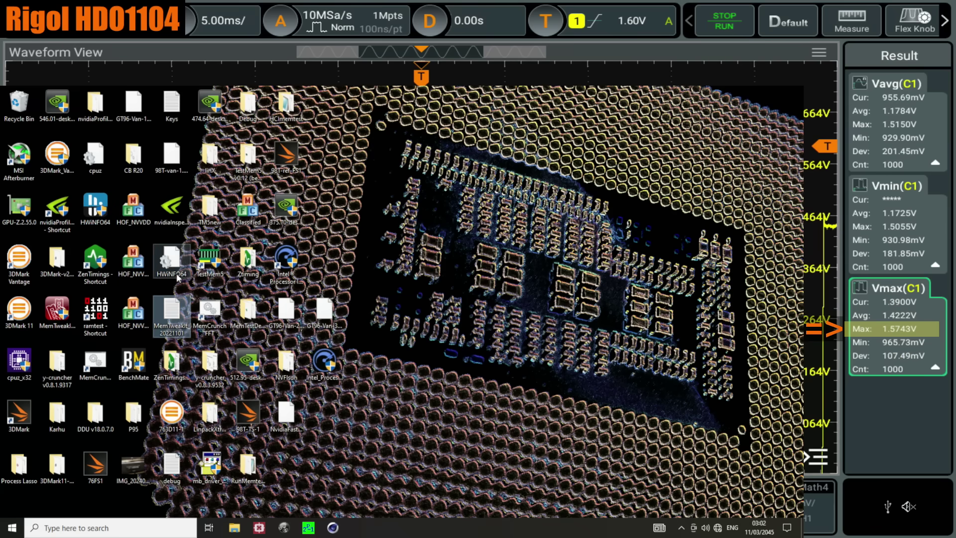
click(95, 365)
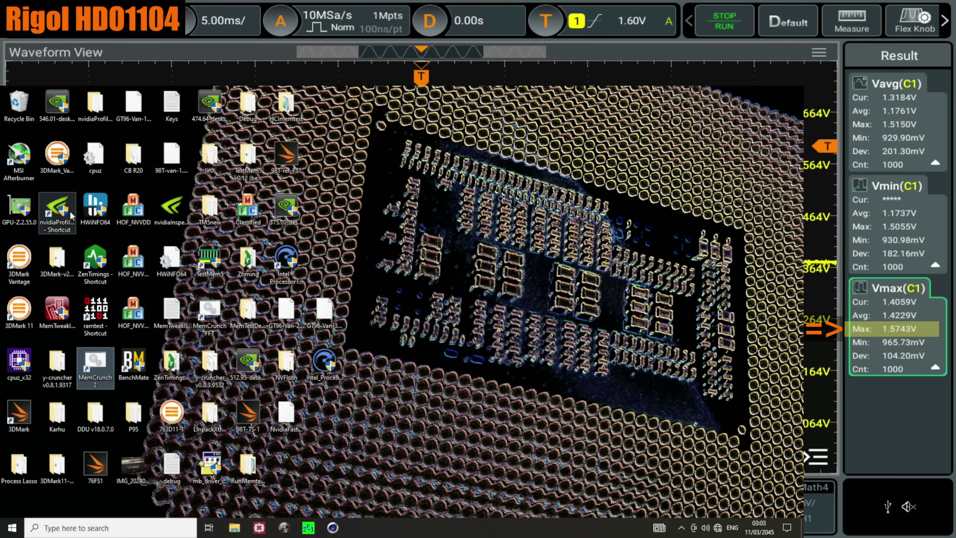
double_click(95, 205)
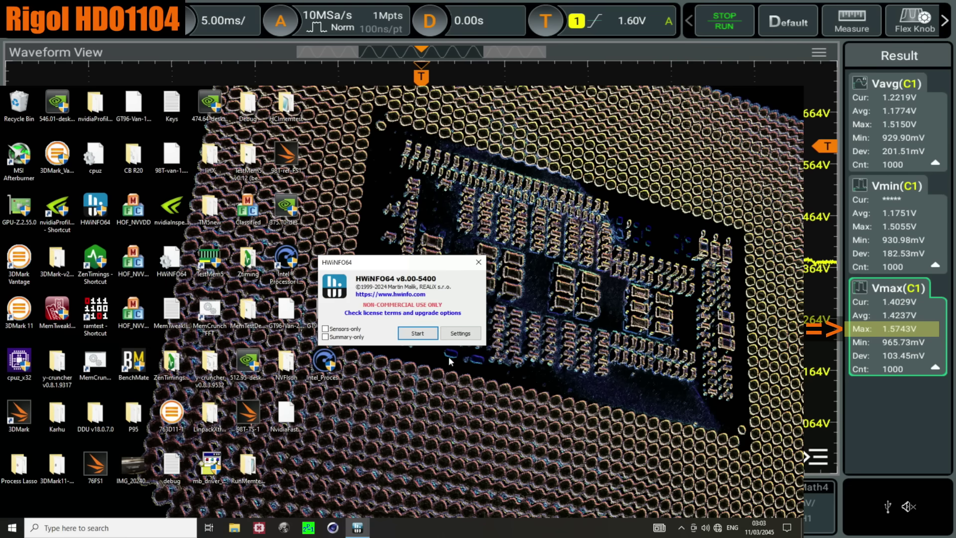
click(418, 333)
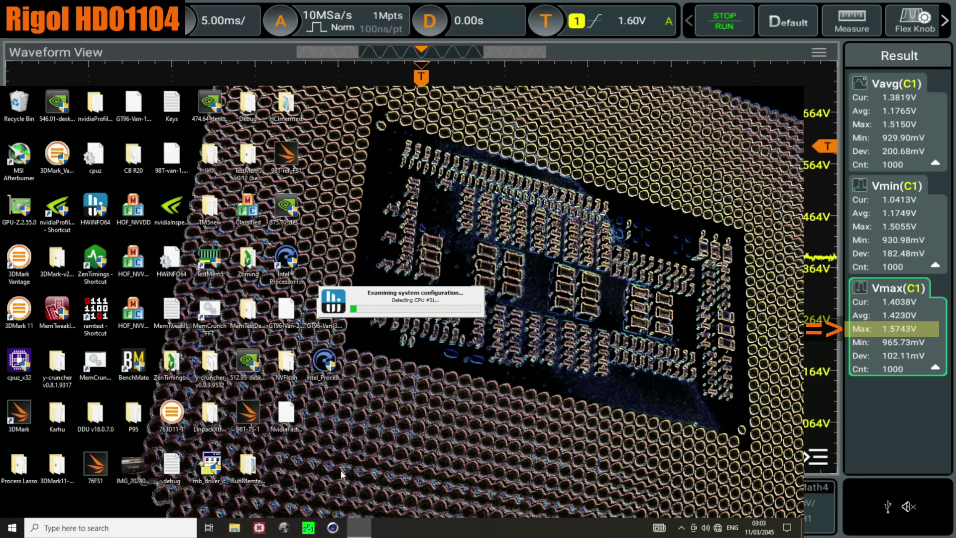
Step: Open Prime95 and start a Small FFTs torture test on 24 cores, moving the HWiNFO64 sensor window clear of its dialog
click(308, 527)
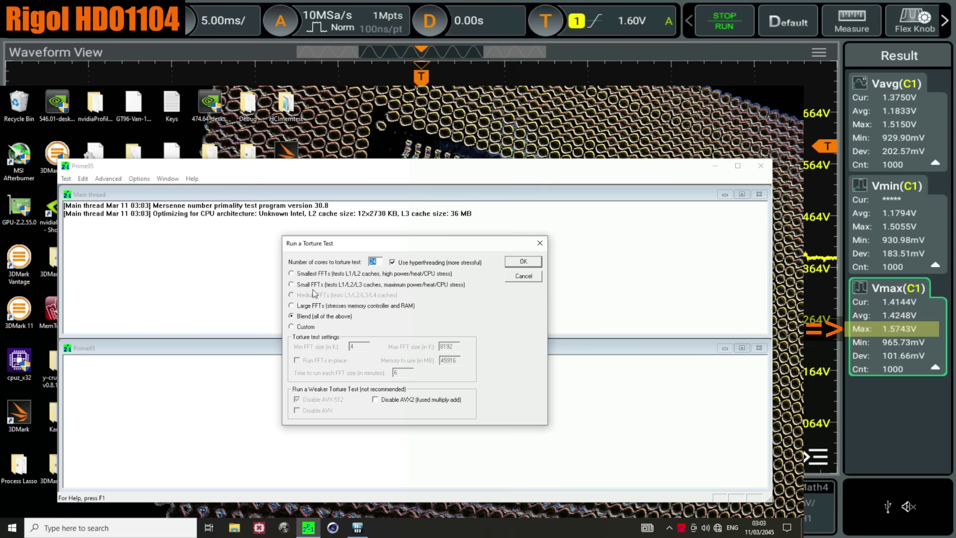
click(317, 285)
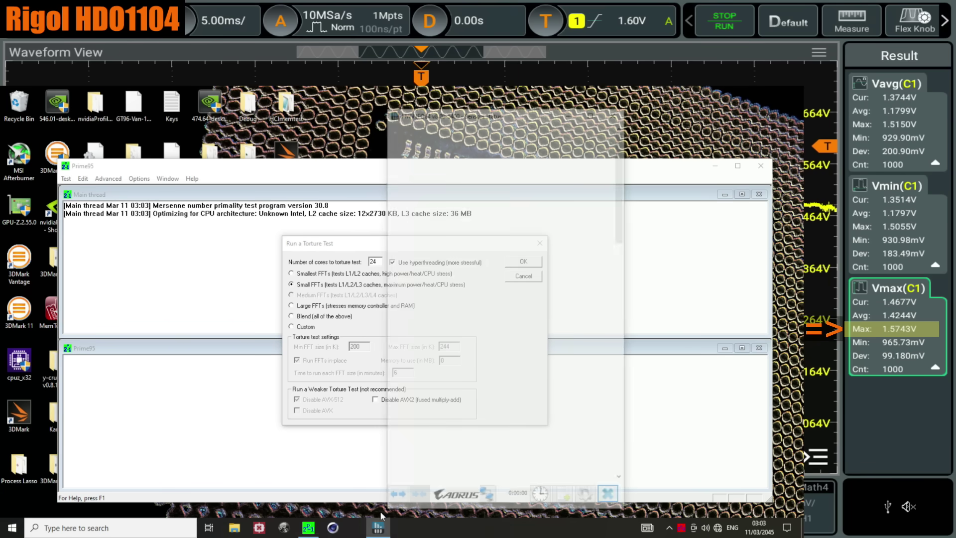
drag(466, 113, 653, 91)
scroll(688, 279, down, 8)
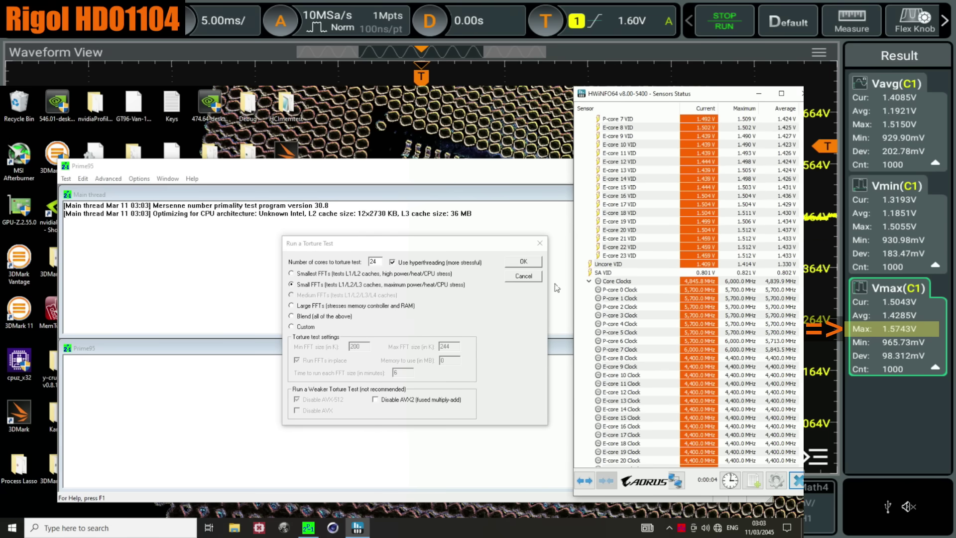
scroll(621, 244, up, 10)
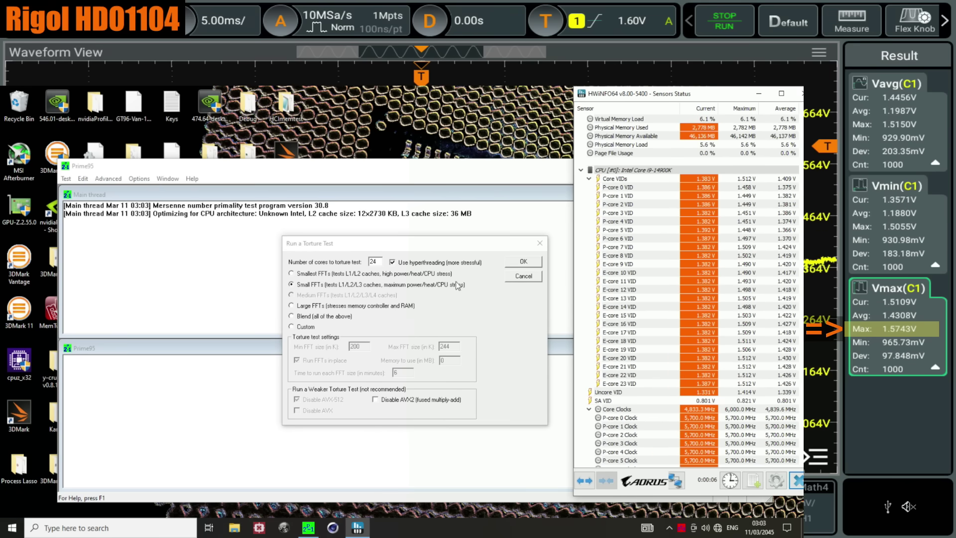
click(523, 261)
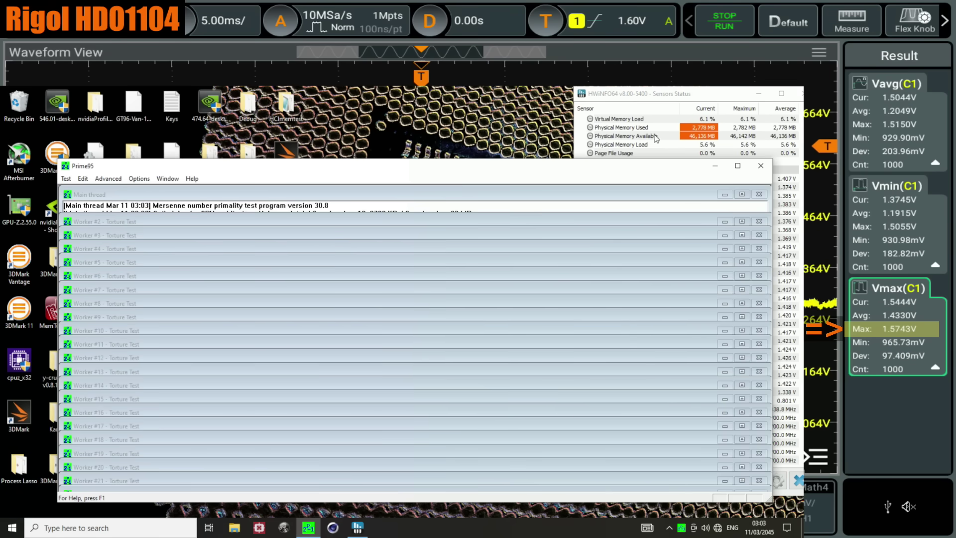
Step: Examine the i9-14900K core VIDs, clocks, expanded Core Usage readings, temperatures and CPU Package Power in HWiNFO64 under the Prime95 load
click(655, 138)
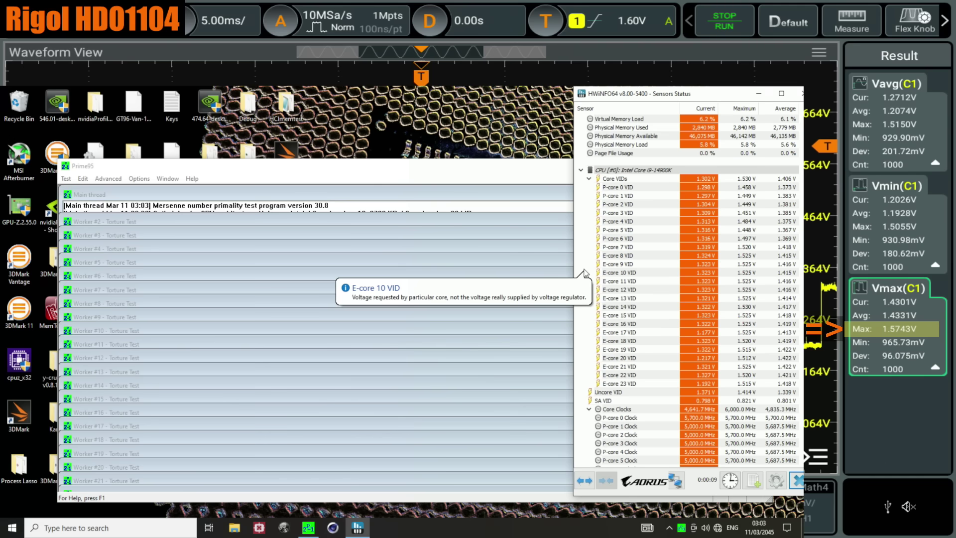
scroll(648, 269, down, 9)
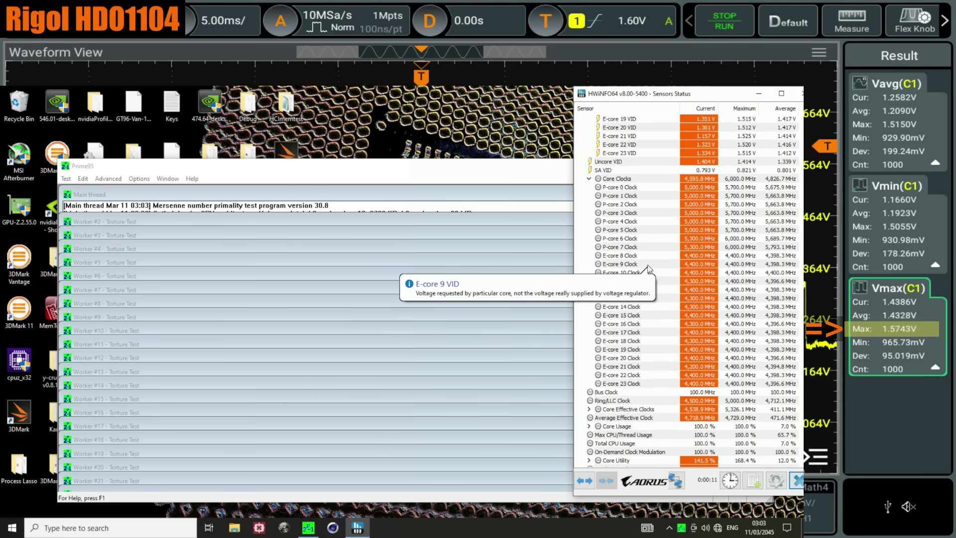
scroll(648, 269, down, 6)
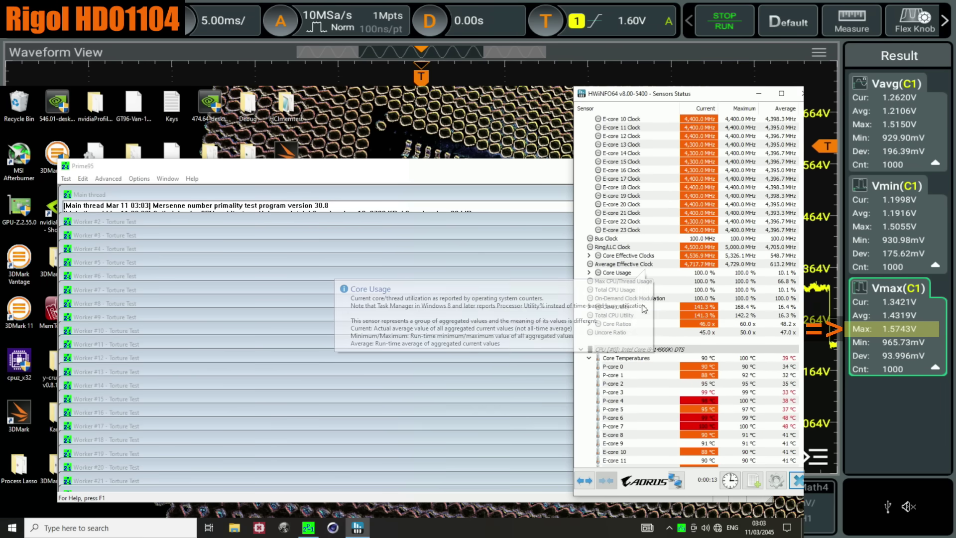
double_click(647, 274)
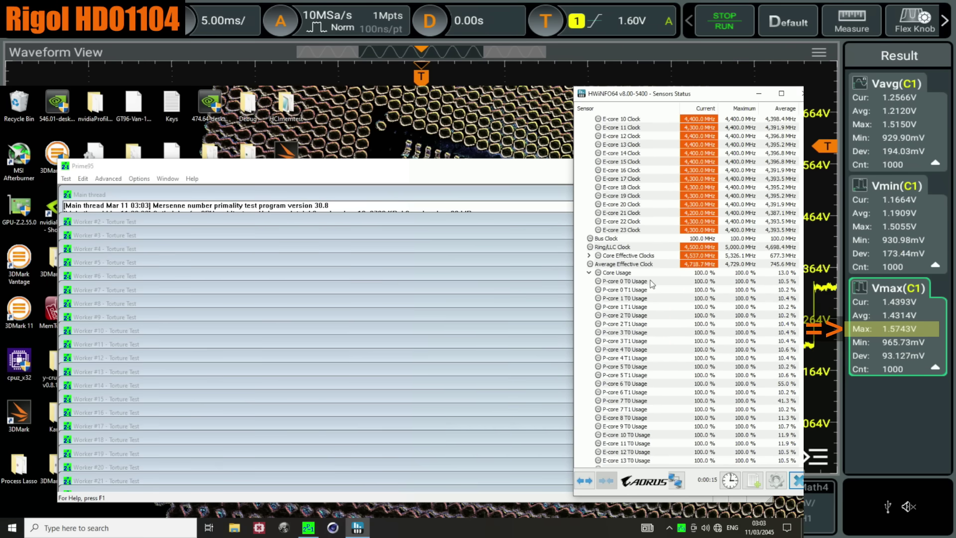
scroll(650, 284, down, 6)
scroll(652, 318, up, 2)
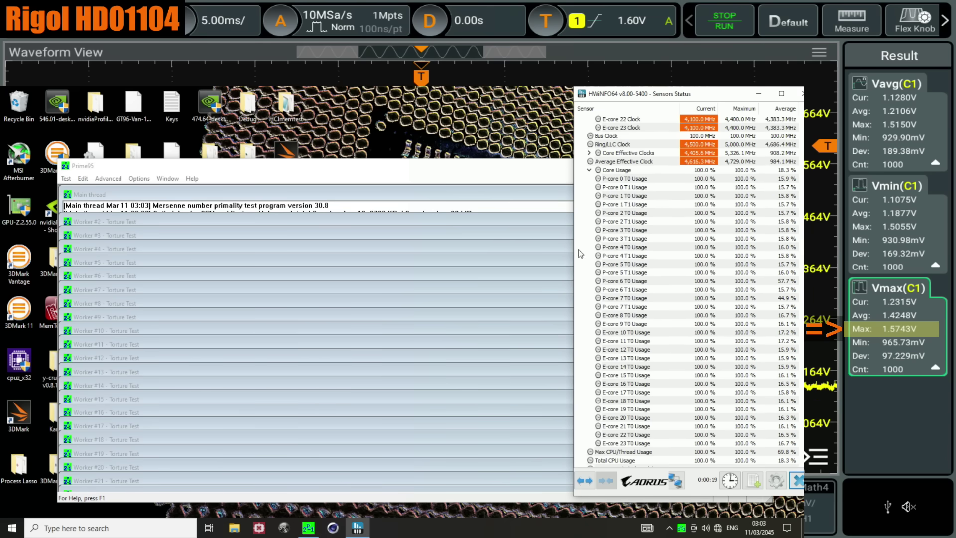
scroll(657, 257, down, 7)
scroll(658, 257, down, 6)
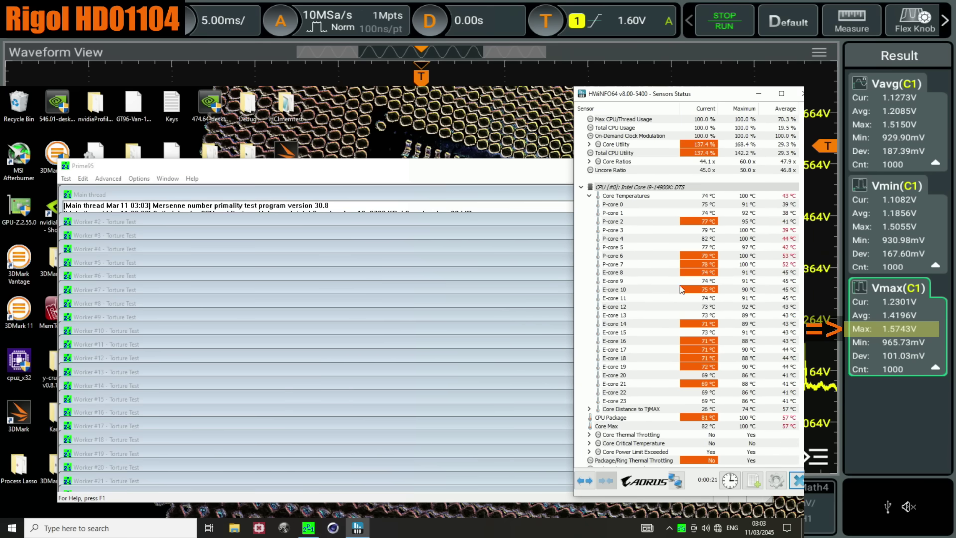
scroll(693, 311, down, 3)
scroll(693, 311, down, 6)
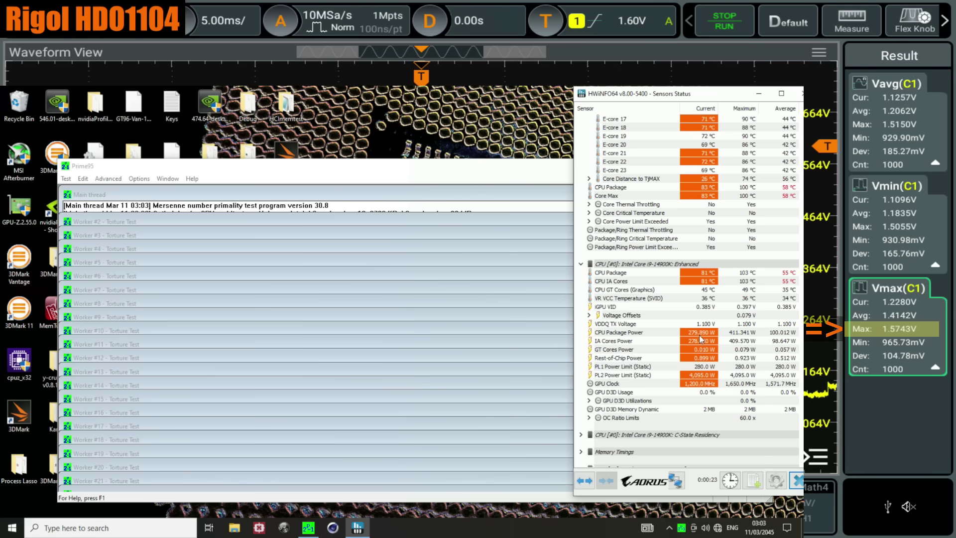
click(701, 332)
Step: Compare the core clocks with CPU Package Power again, then return to the Core VIDs in the sensor list
scroll(711, 254, up, 20)
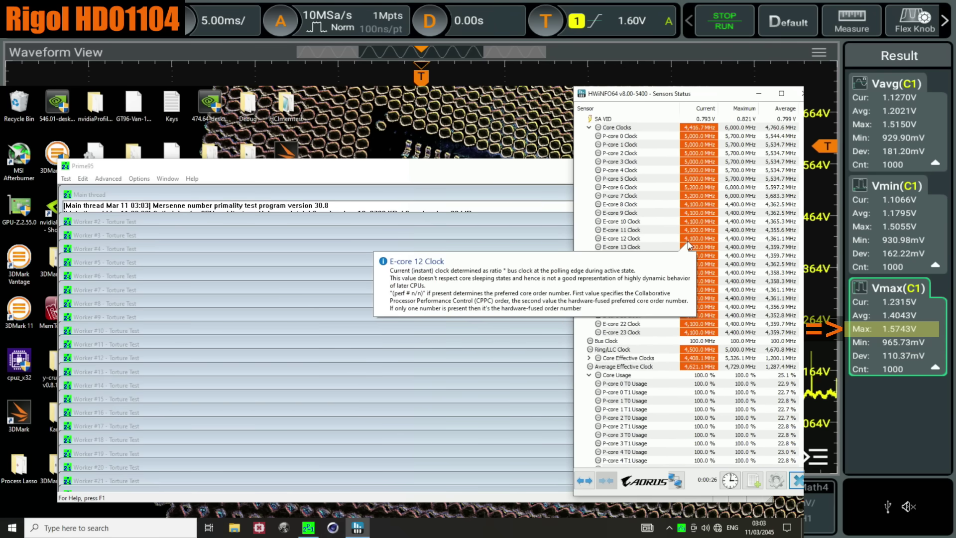
scroll(718, 295, down, 5)
scroll(718, 299, down, 15)
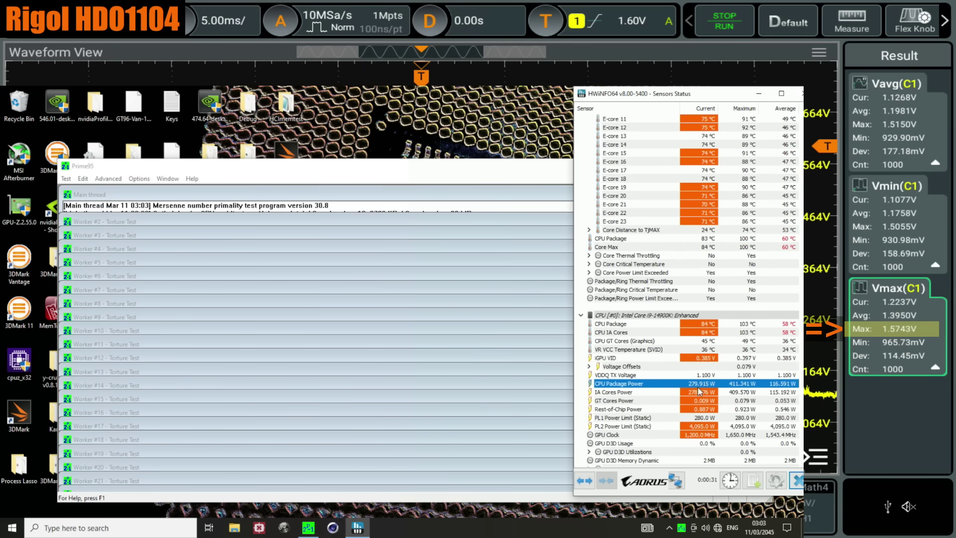
scroll(715, 342, up, 15)
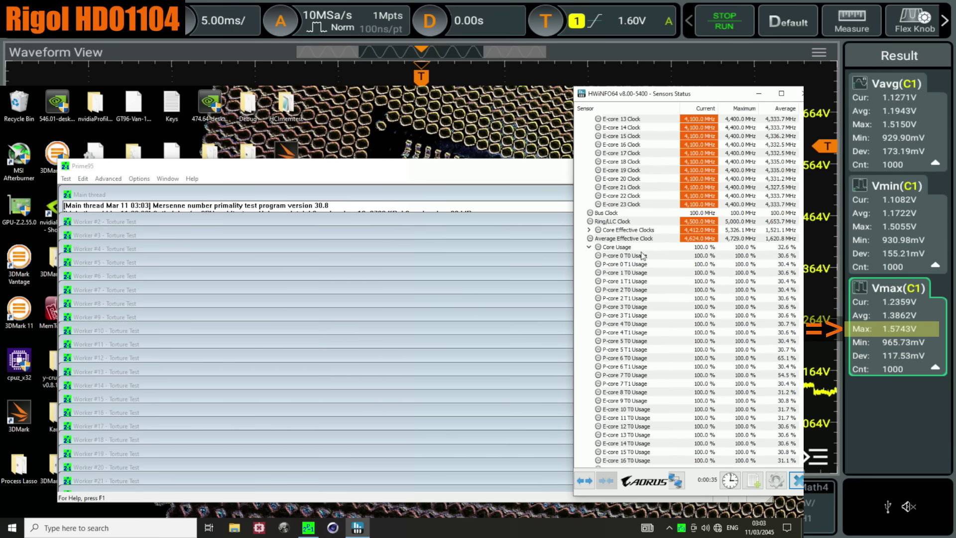
scroll(686, 171, up, 6)
click(686, 170)
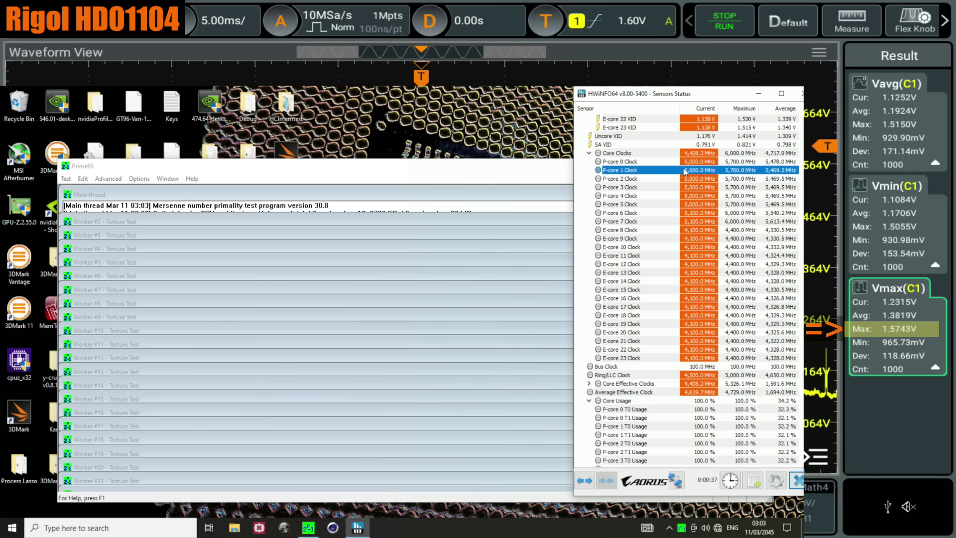
scroll(686, 247, up, 10)
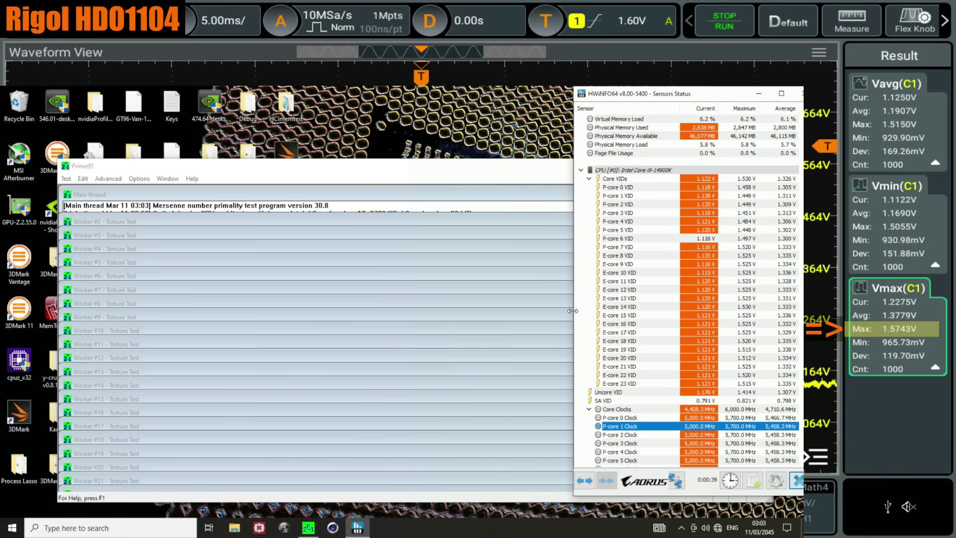
Step: Bring the Prime95 window back up and stop all torture test workers
drag(449, 166, 422, 148)
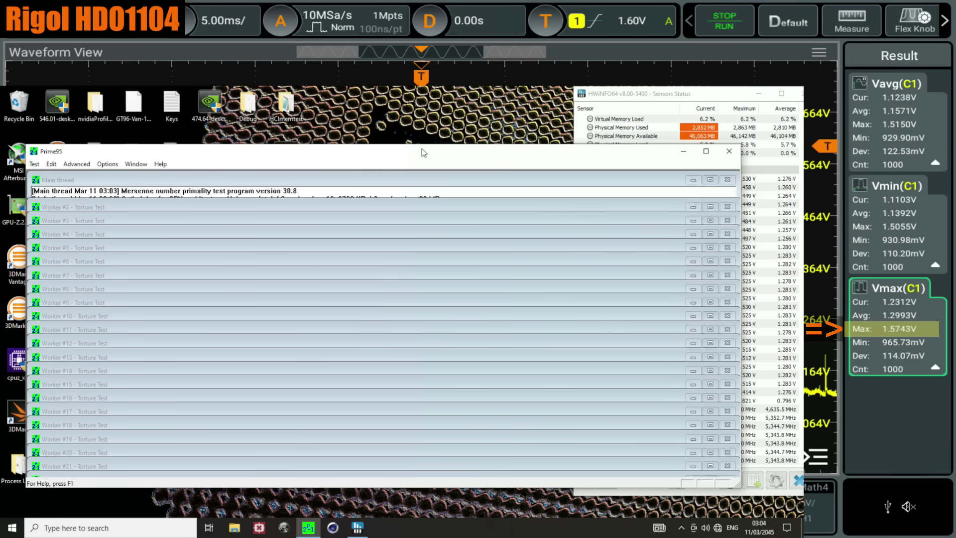
click(730, 151)
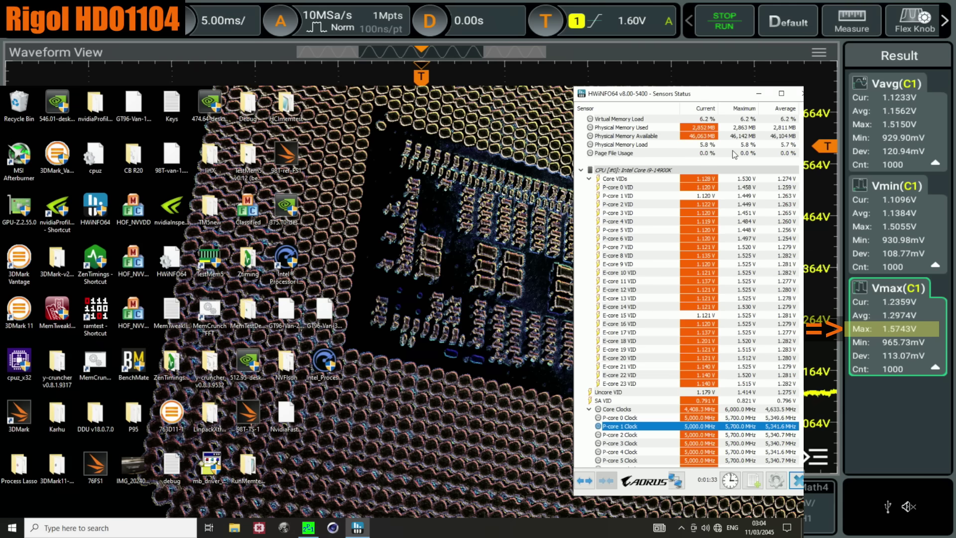
click(476, 304)
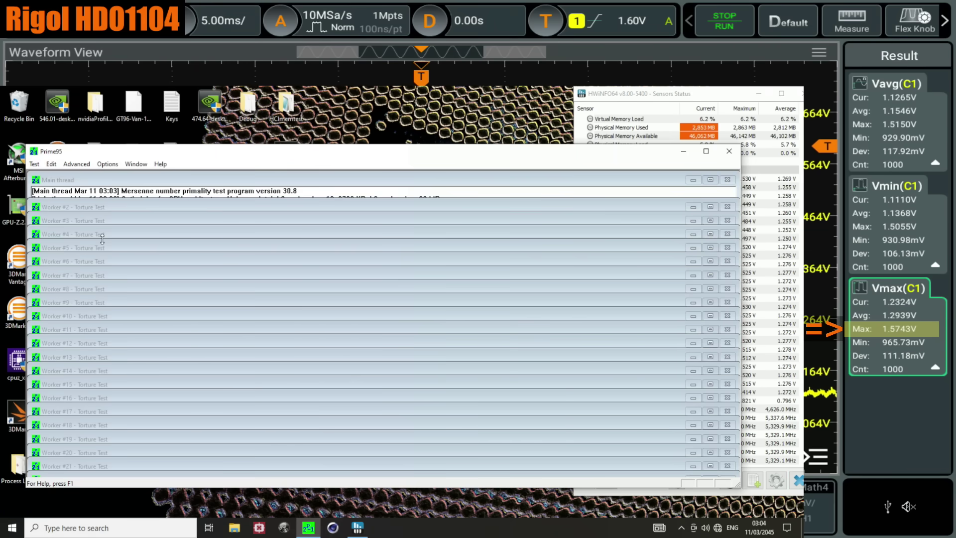
click(34, 165)
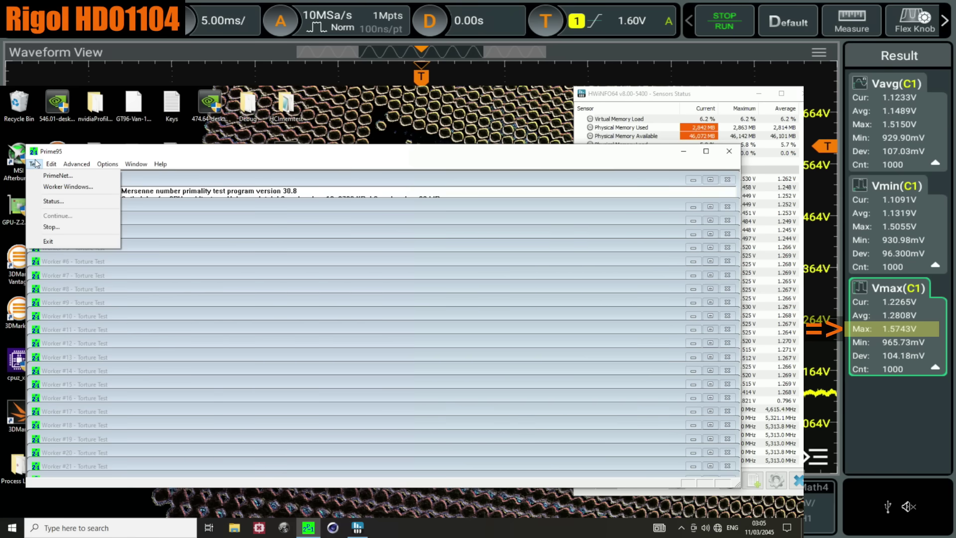
click(35, 164)
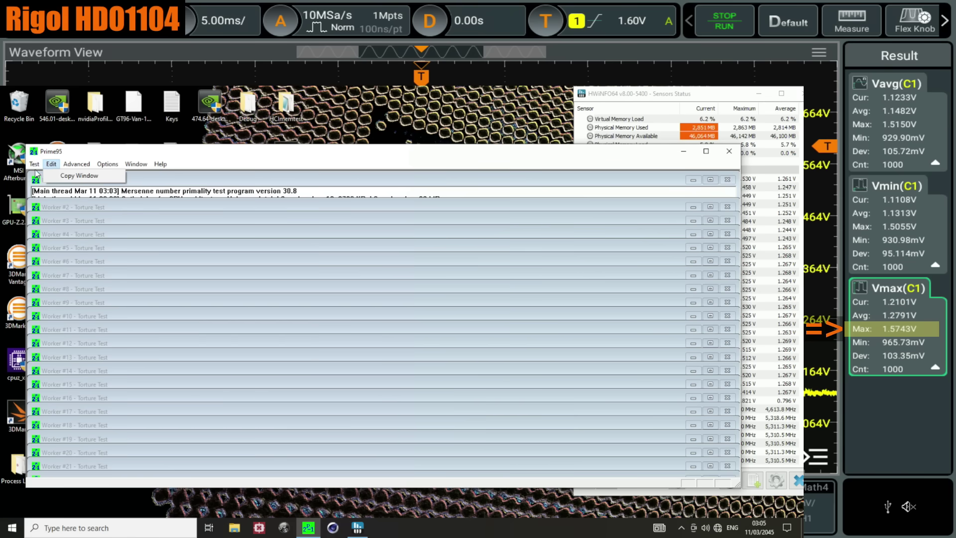
click(35, 164)
click(40, 228)
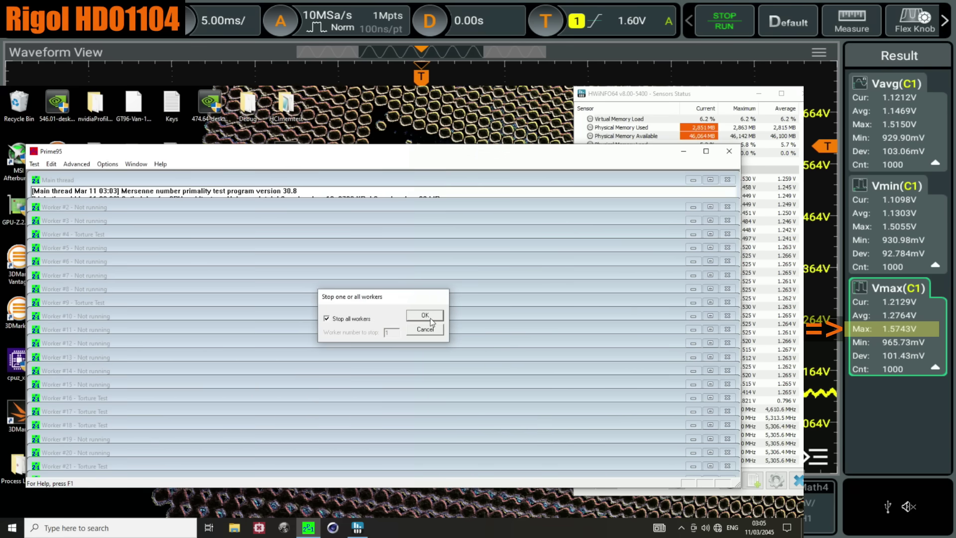
click(424, 319)
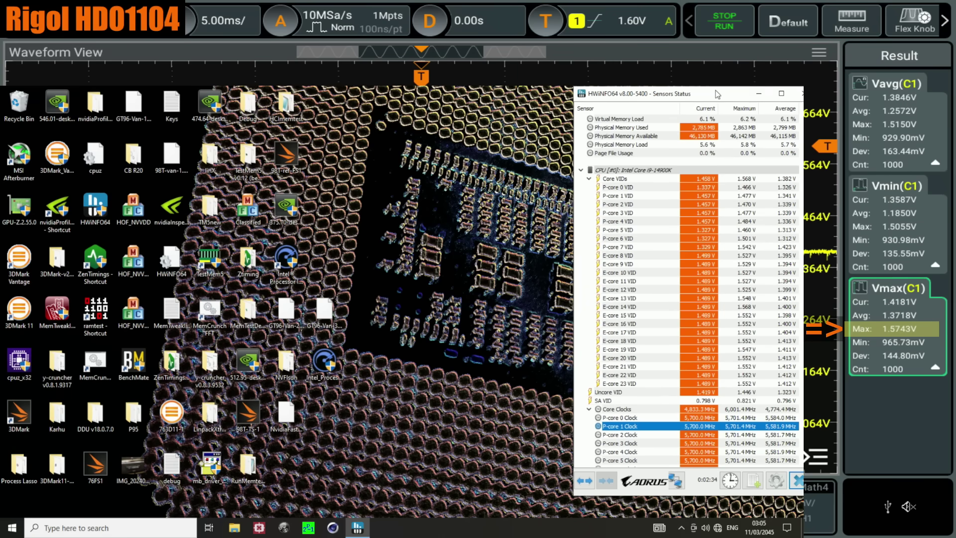
Step: Close the HWiNFO64 sensor window and restart the computer into the BIOS setup
drag(732, 94, 716, 94)
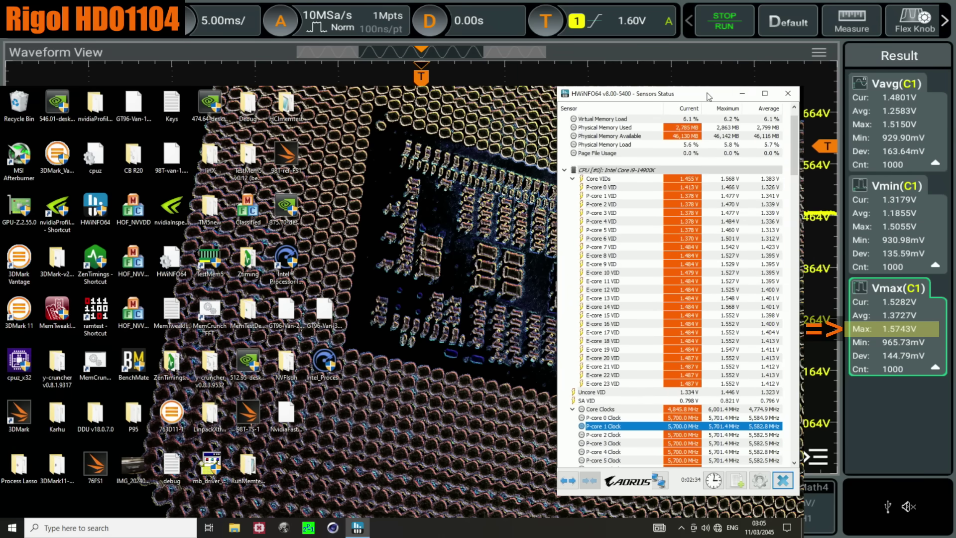
click(796, 93)
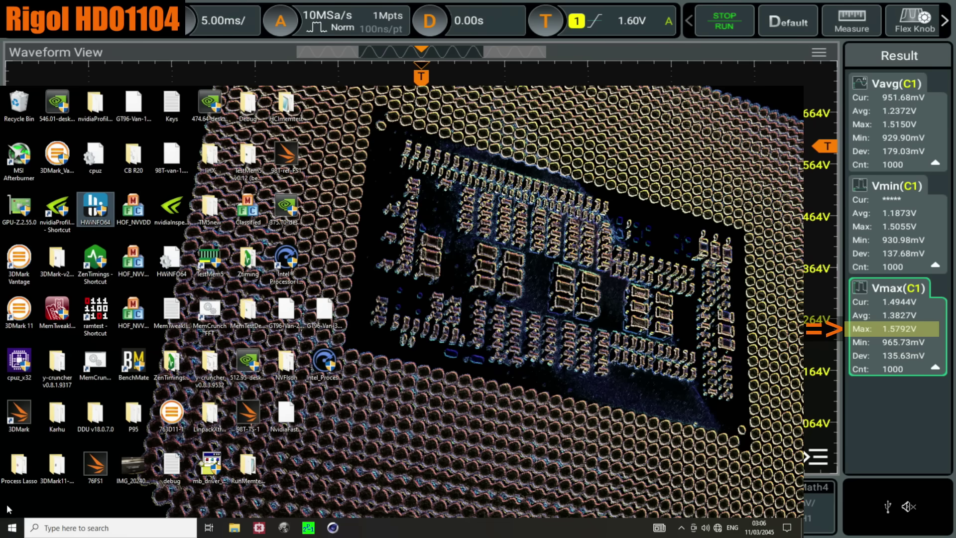
right_click(11, 526)
mouse_move(30, 508)
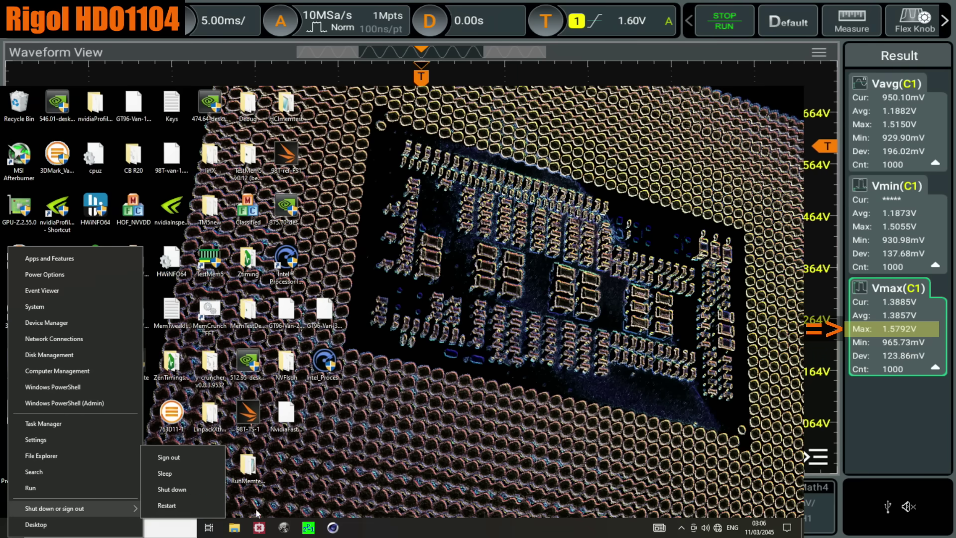
click(208, 506)
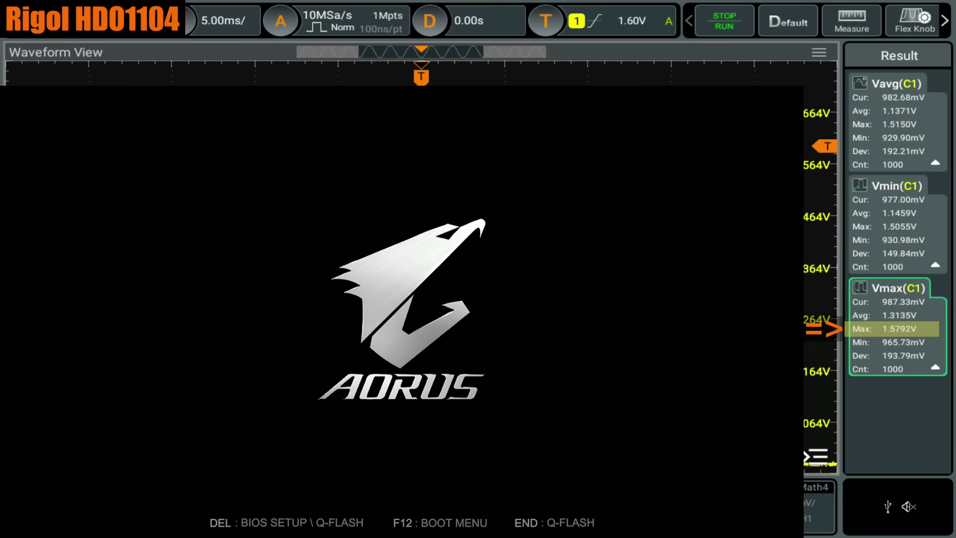
key(Delete)
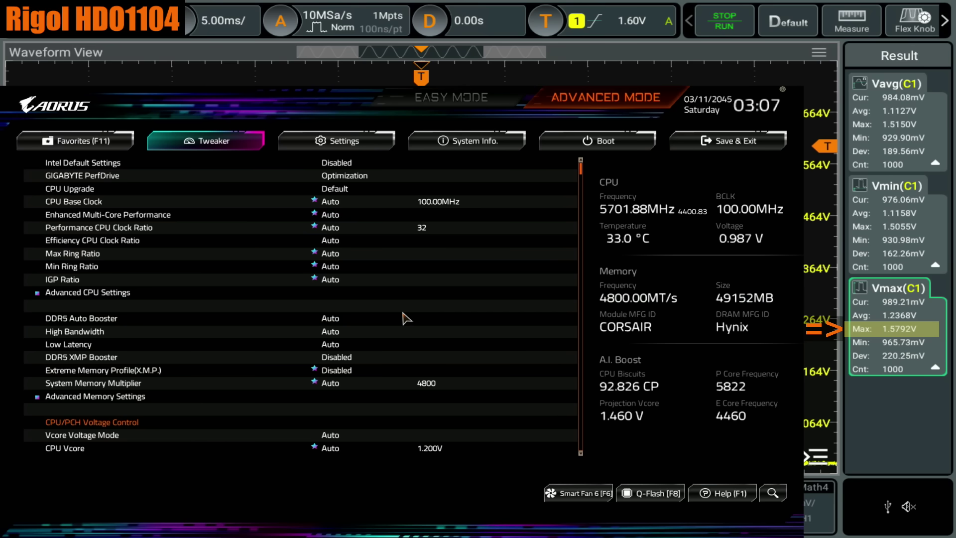
Step: Set Intel Default Settings to Extreme in the BIOS Tweaker settings
key(Down)
key(Return)
key(Down)
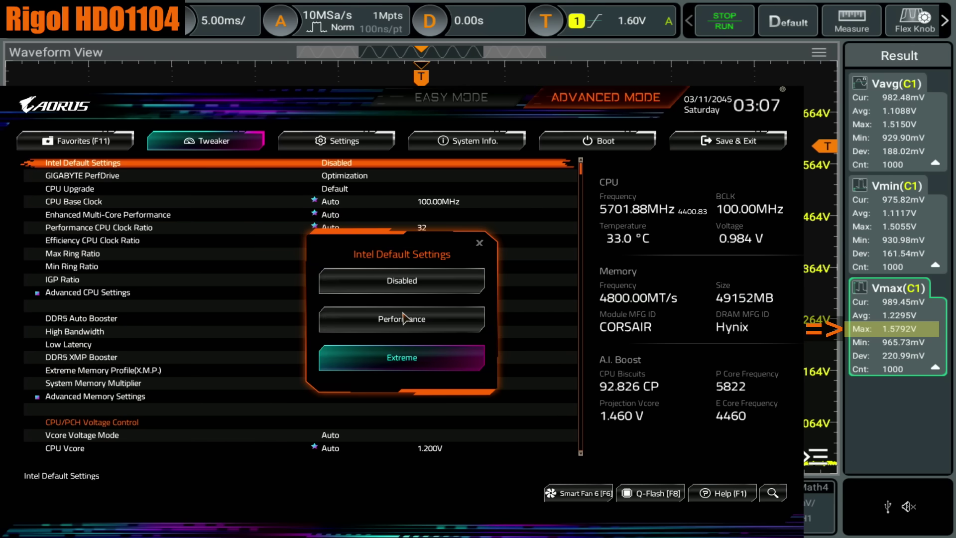
key(Return)
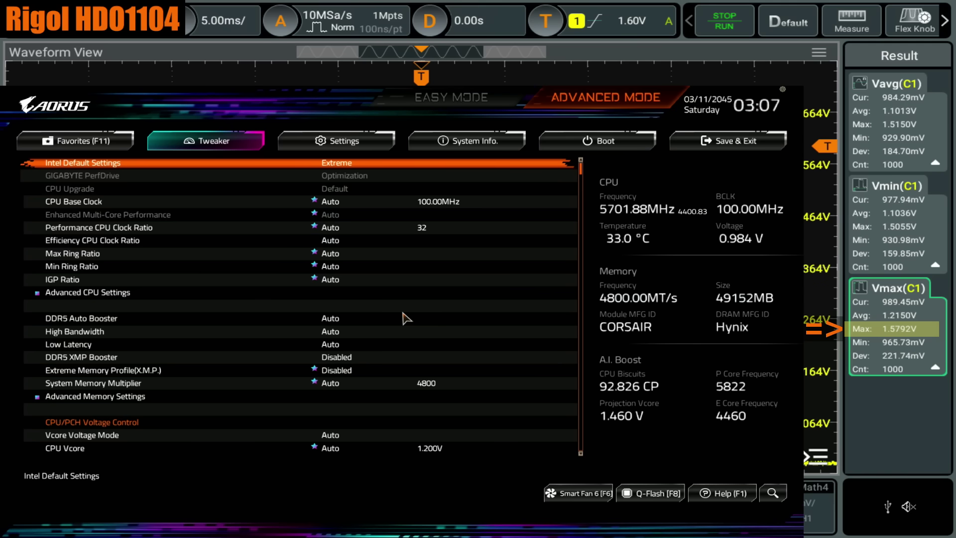
Step: Examine the Tweaker's CPU, memory and voltage control settings with the Extreme profile selected
key(Down)
key(Down)
key(Down)
key(Down)
key(Down)
key(Down)
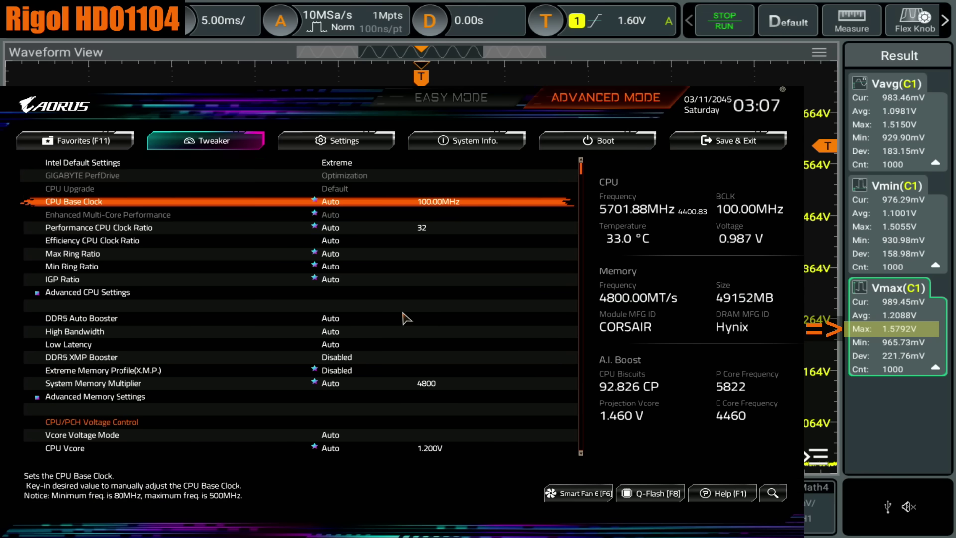
key(Down)
key(Down)
key(Down)
key(Down)
key(Down)
key(Down)
key(Down)
key(Down)
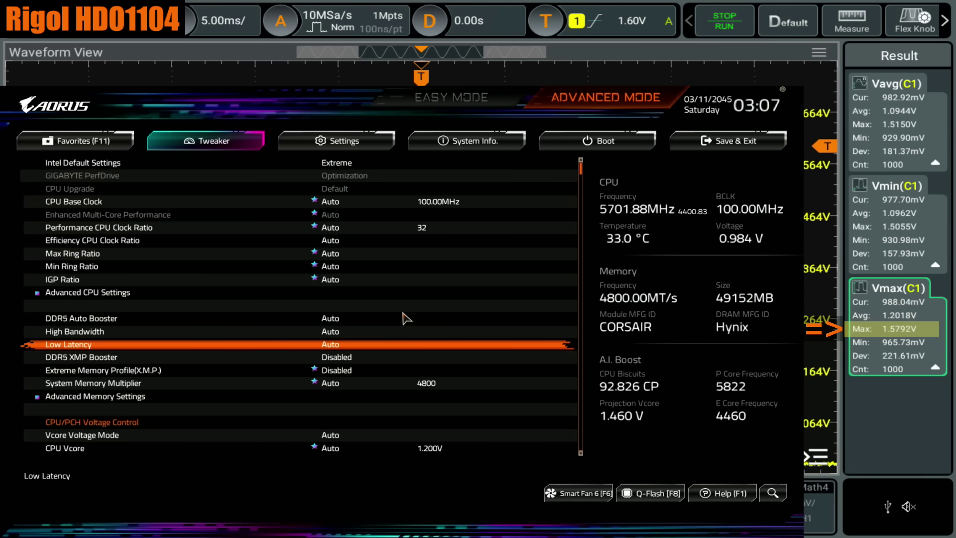
key(Down)
key(Down)
key(Down)
key(Down)
key(Down)
key(Down)
key(Down)
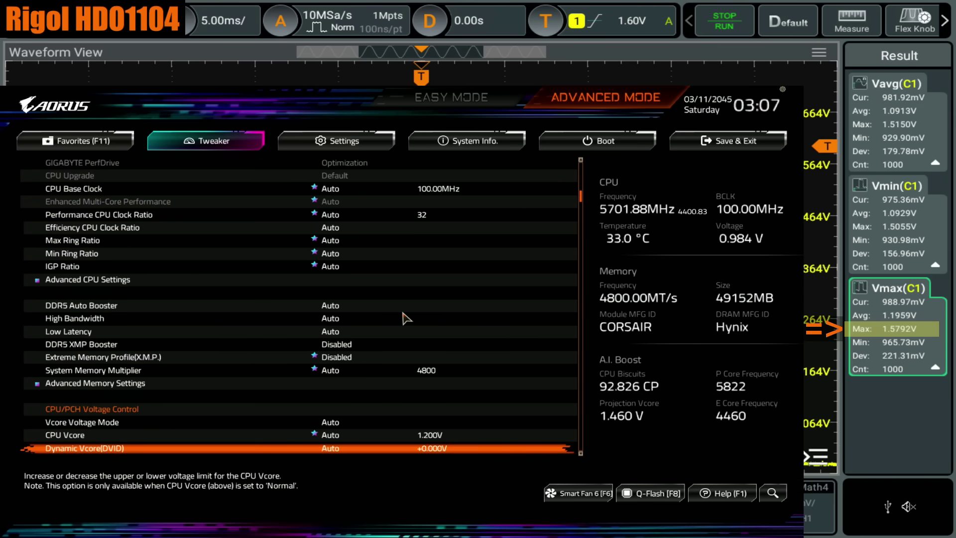
key(Down)
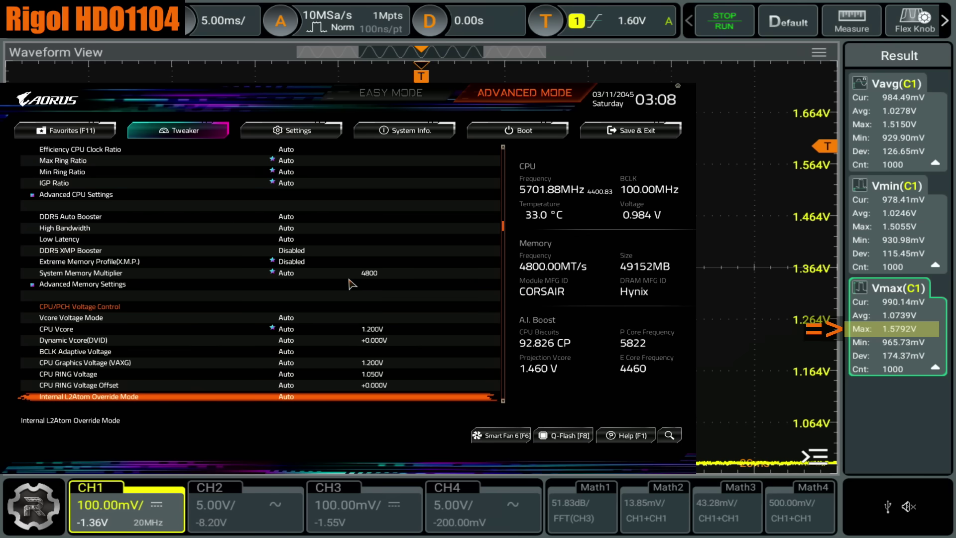
key(Down)
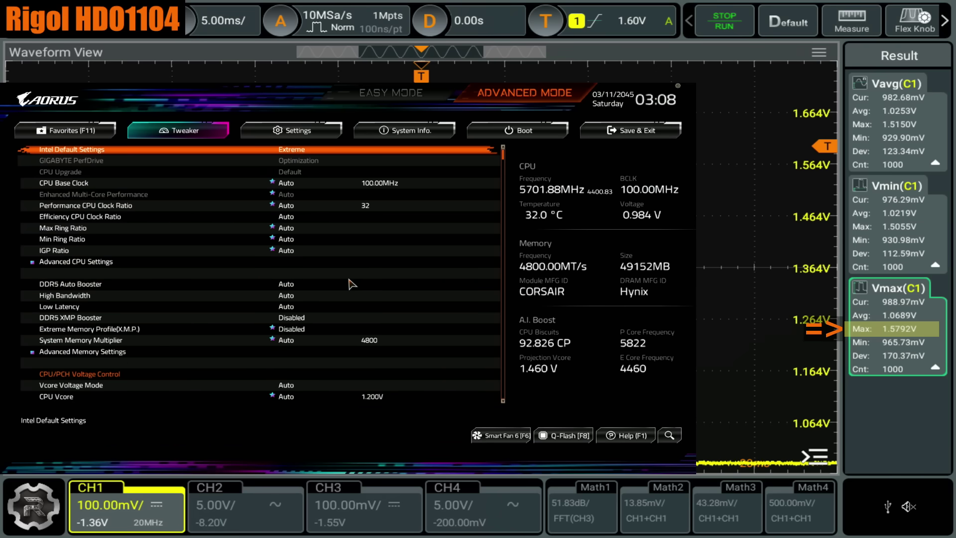
Step: Open Advanced Voltage Settings under CPU/PCH Voltage Control, leaving the VCC1V8P voltage list without picking a value
key(Up)
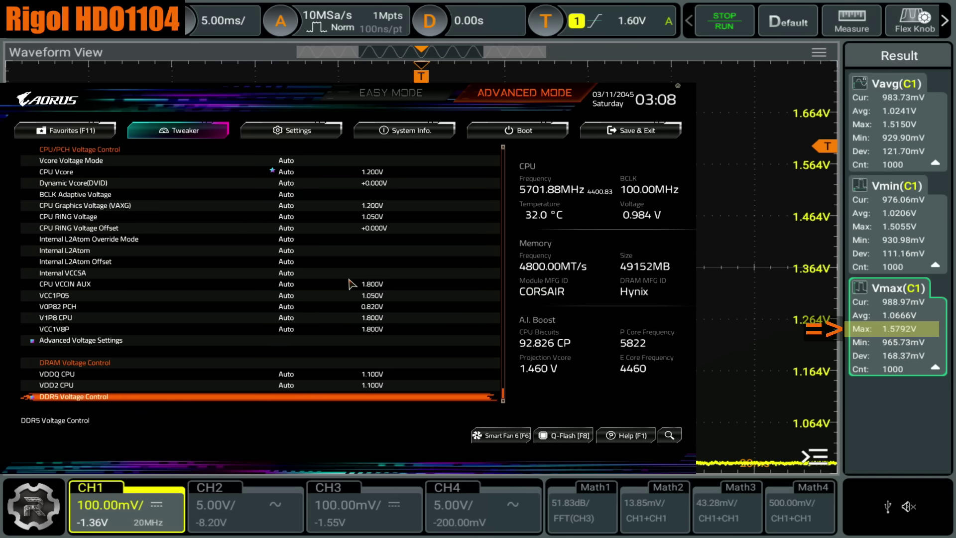
key(Up)
key(Up)
key(Up)
key(Up)
key(Return)
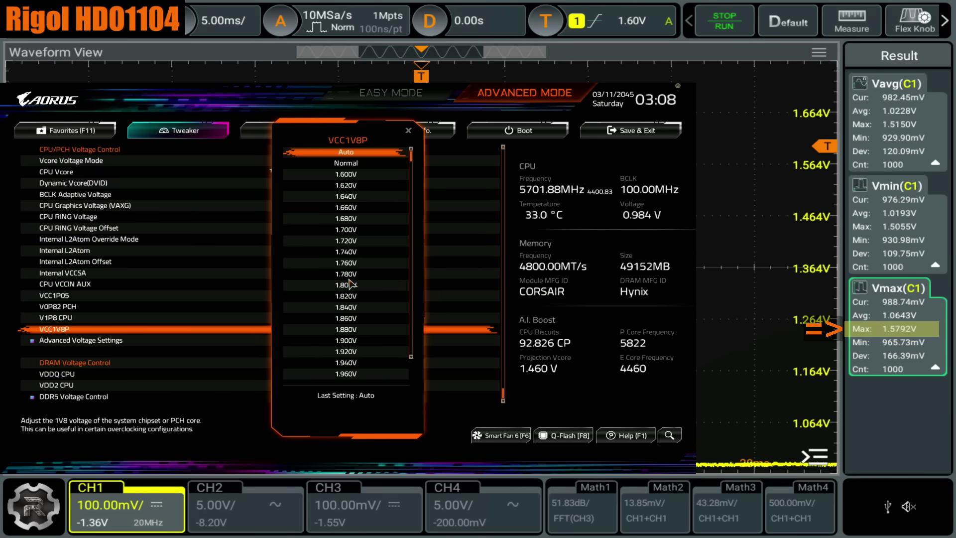
key(Escape)
key(Down)
key(Return)
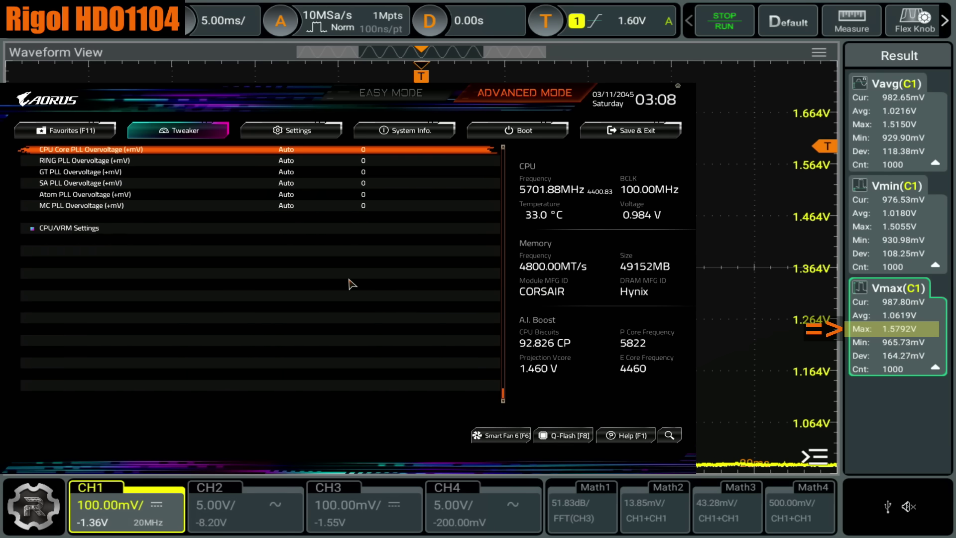
Step: Go through CPU/VRM Settings to the page holding the IA VR Config Enable and GT VR Config Enable options
key(Up)
key(Return)
key(Up)
key(Return)
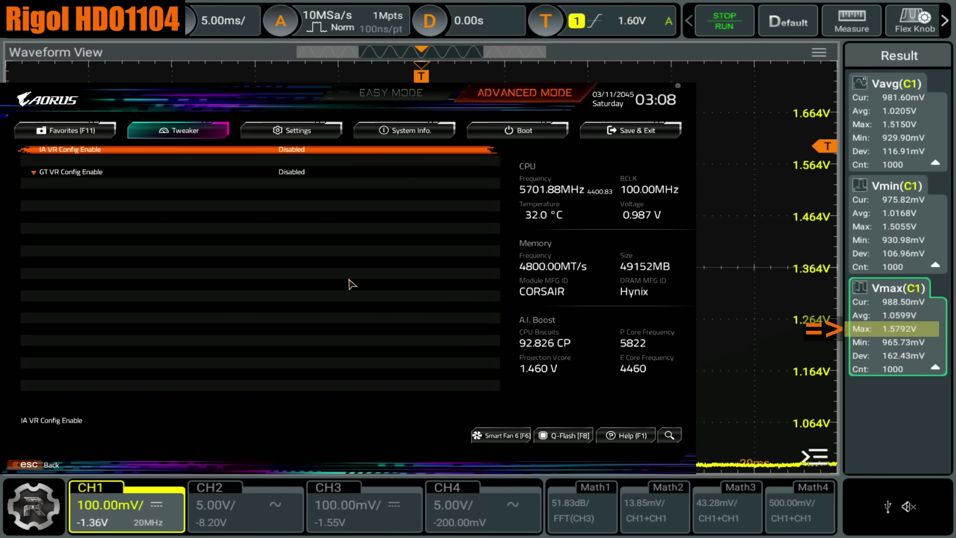
Step: Set IA VR Config Enable to Enabled on the Internal VR Control page
key(Return)
key(Down)
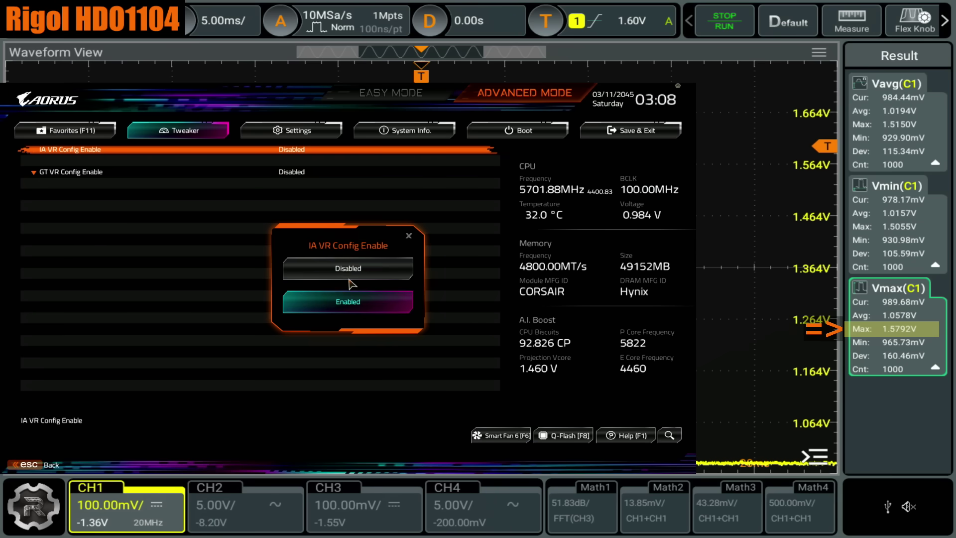
key(Return)
Step: Go through the IA VR options from IA AC Loadline to IA VR Voltage Limit and read the description of the voltage limit
key(Down)
key(Down)
key(Down)
key(Down)
key(Down)
key(Down)
key(Down)
key(Down)
key(Down)
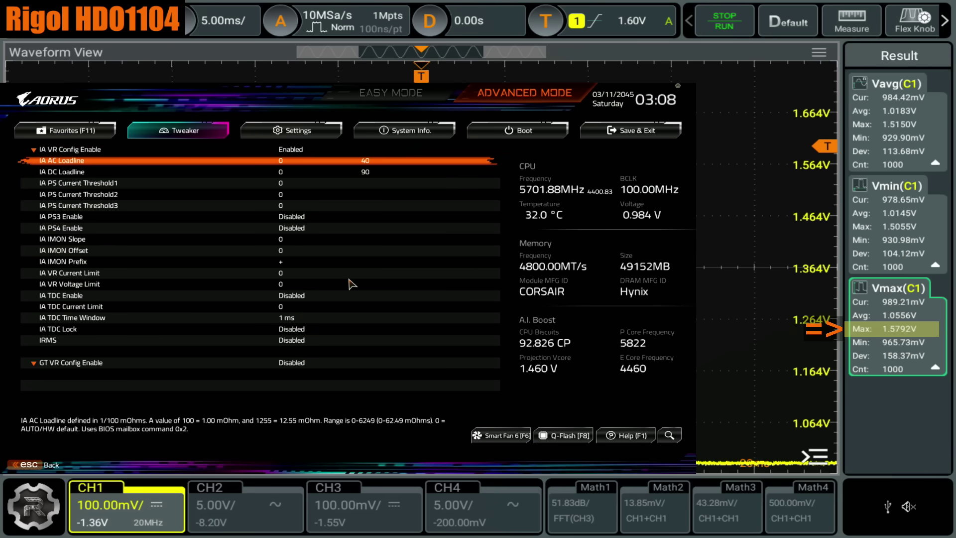
key(Down)
key(Down)
key(Down)
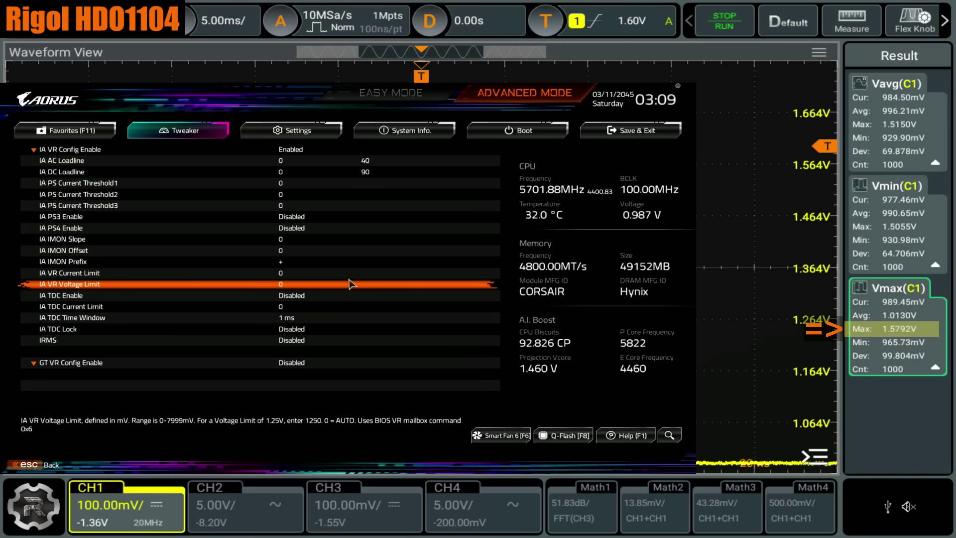
Step: Go back up through the IA VR options to IA VR Config Enable and leave the Internal VR Control page
key(Up)
key(Up)
key(Up)
key(Up)
key(Up)
key(Up)
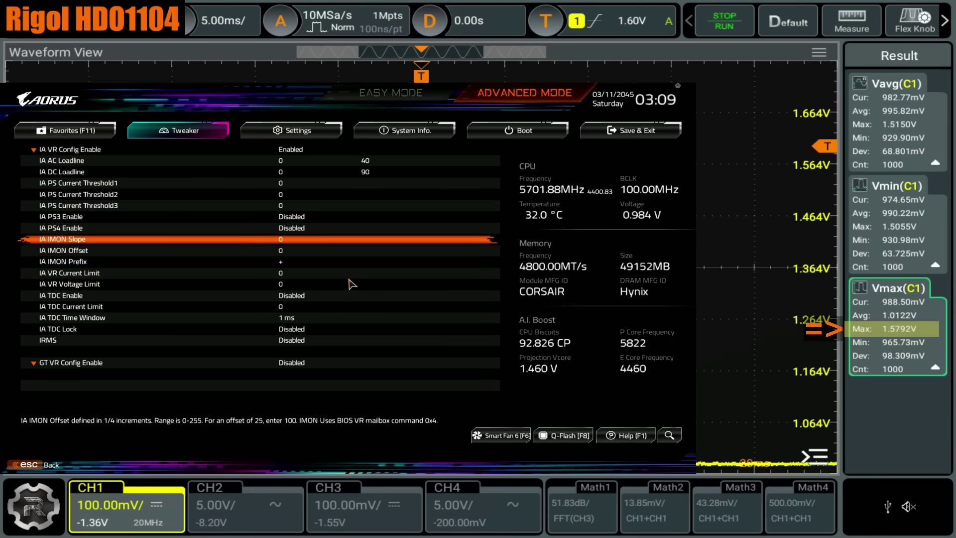
key(Up)
key(Up)
key(Up)
key(Up)
key(Up)
key(Up)
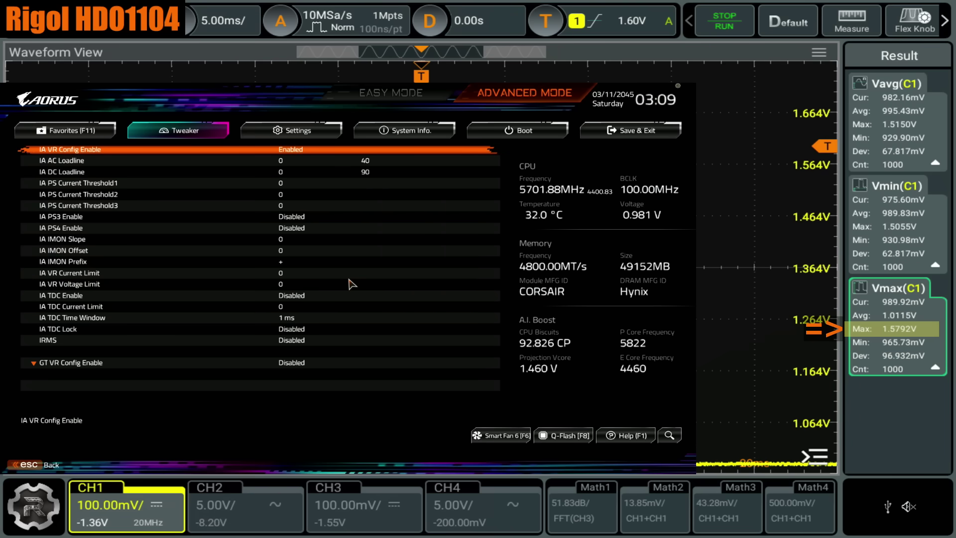
key(Escape)
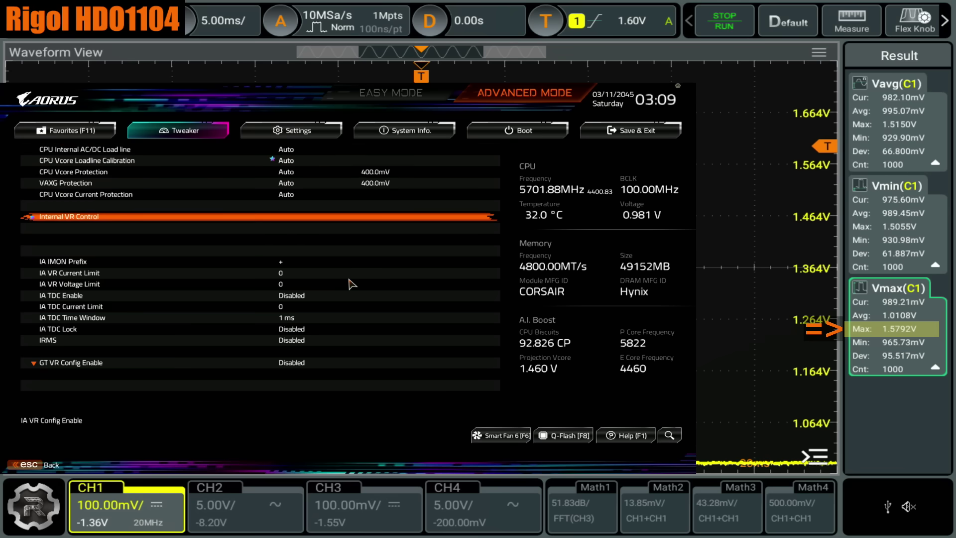
Step: Examine the CPU Vcore Protection, VAXG Protection and CPU Vcore Current Protection settings and their descriptions
key(Up)
key(Up)
key(Up)
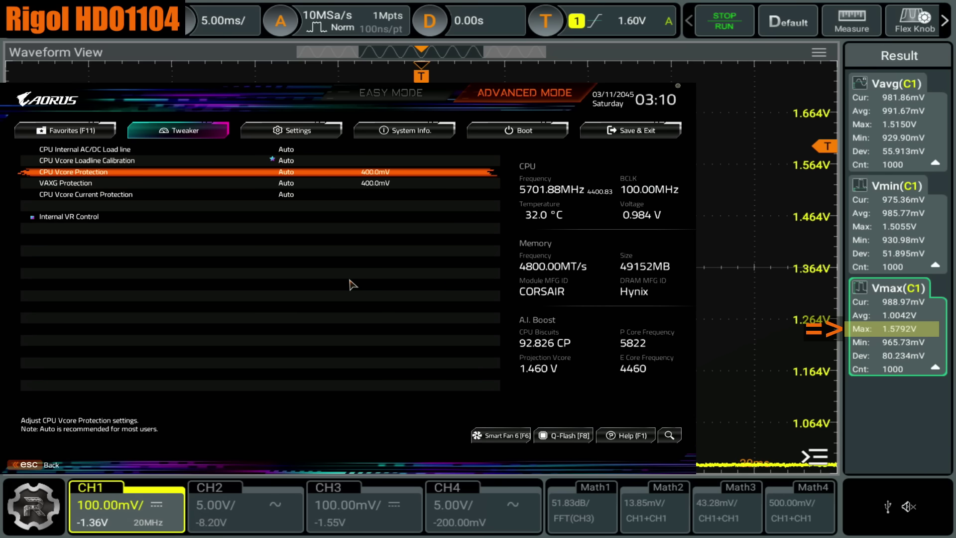
key(Down)
key(Down)
key(Down)
key(Up)
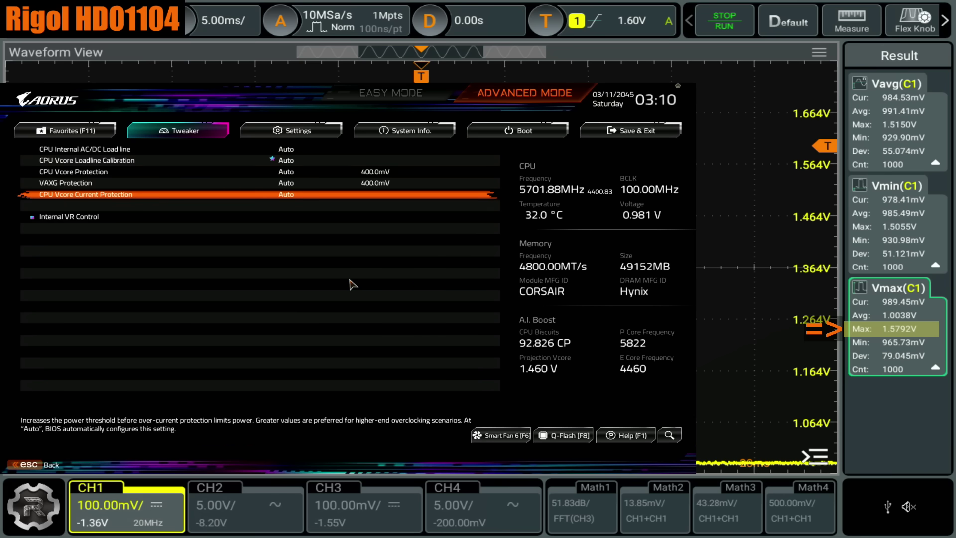
key(Up)
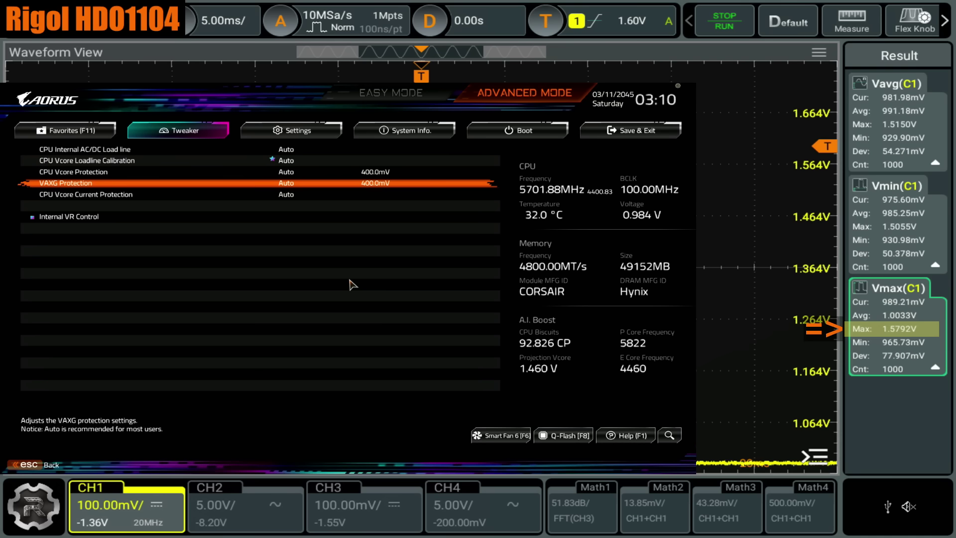